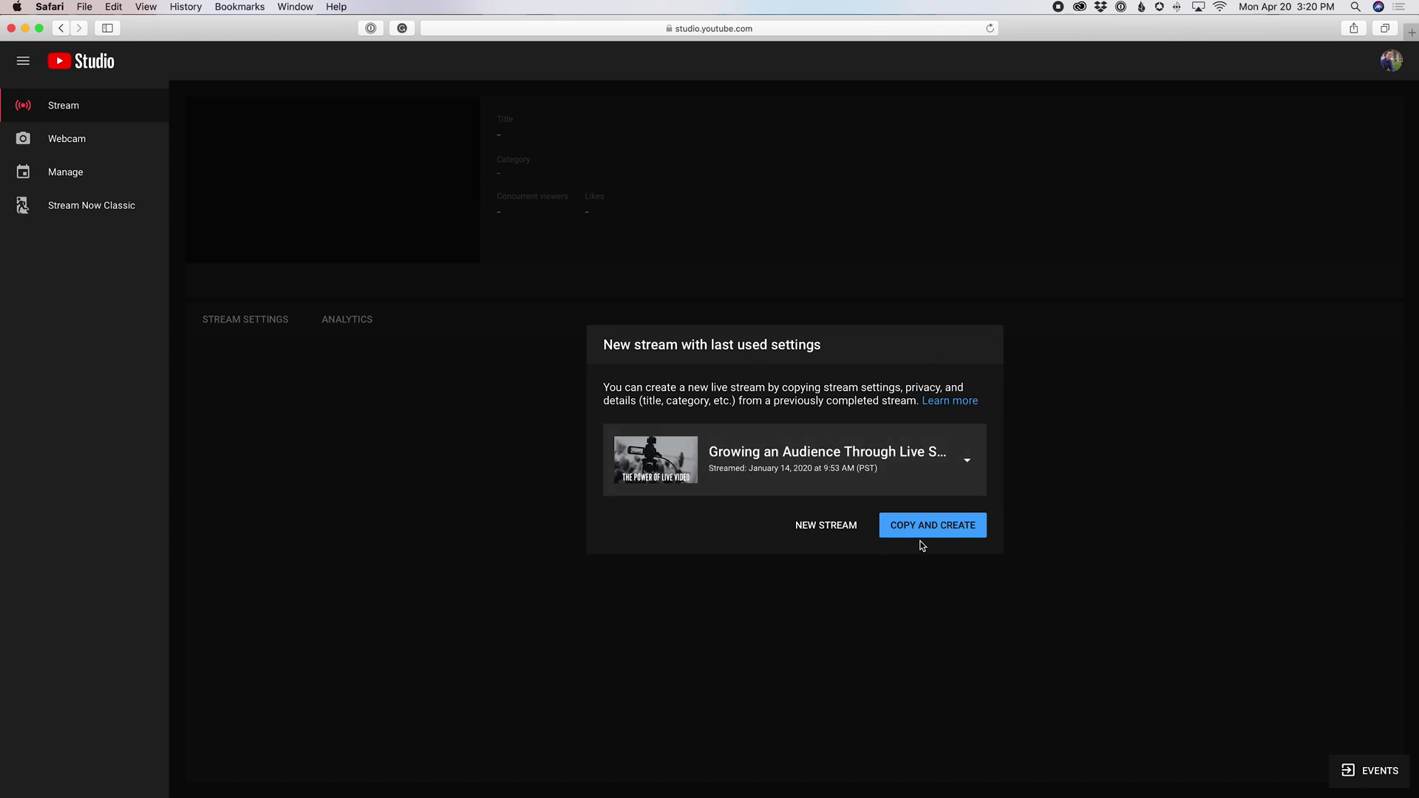
Start a fresh stream titled 'Test Stream'.
left_click(811, 525)
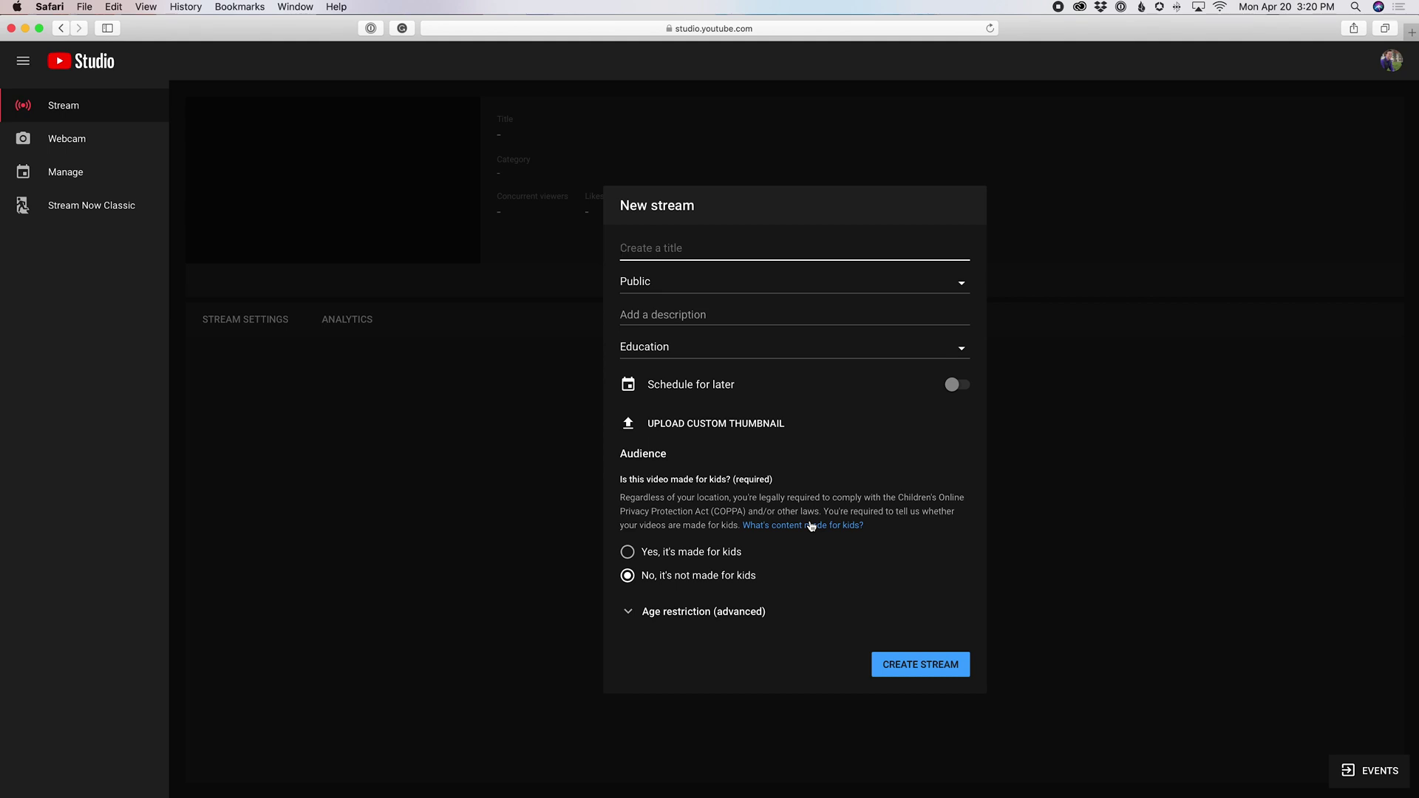
type("Te")
key("Tab")
key("Tab")
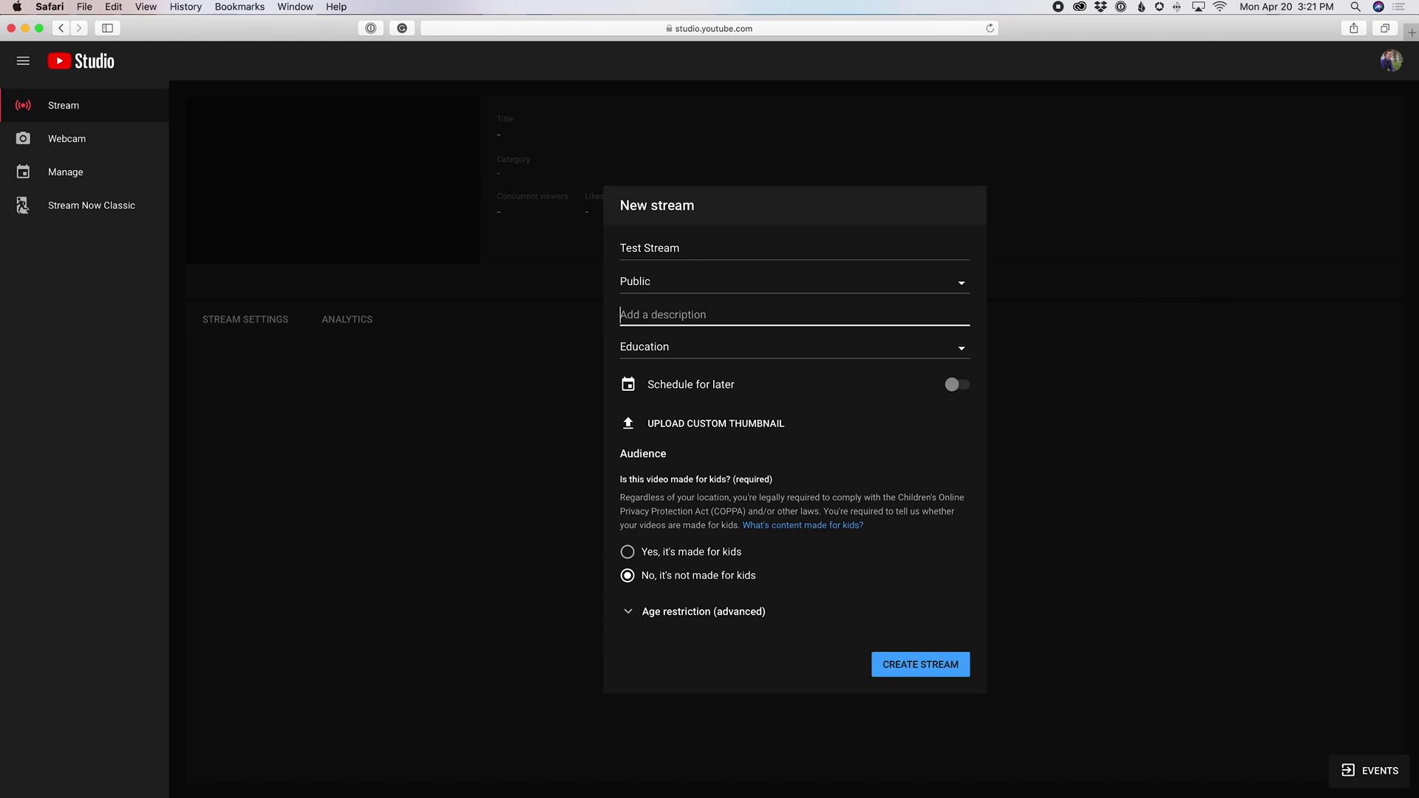
Make the stream Unlisted, describe it as 'Great stream about to happen', and enable scheduling.
left_click(900, 293)
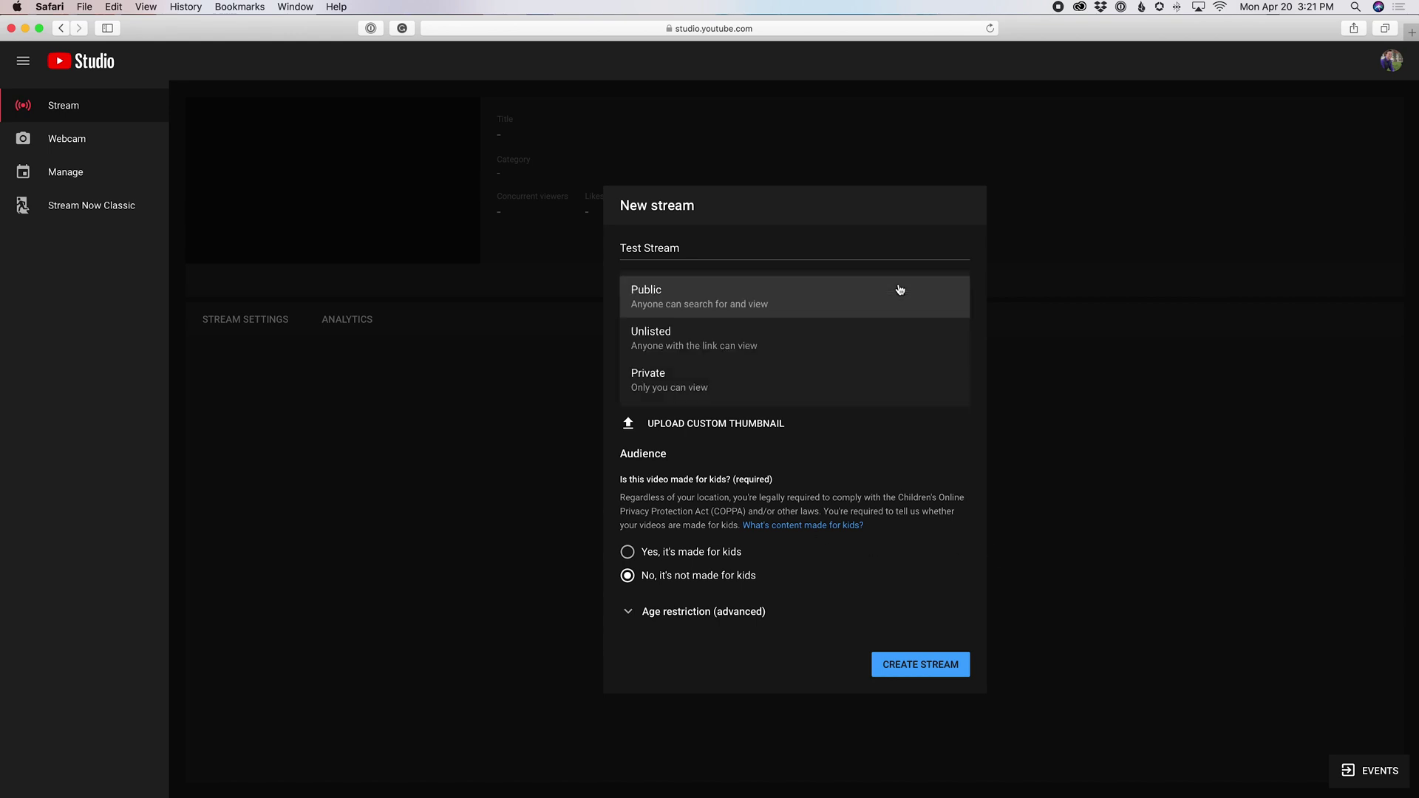
left_click(824, 342)
left_click(694, 318)
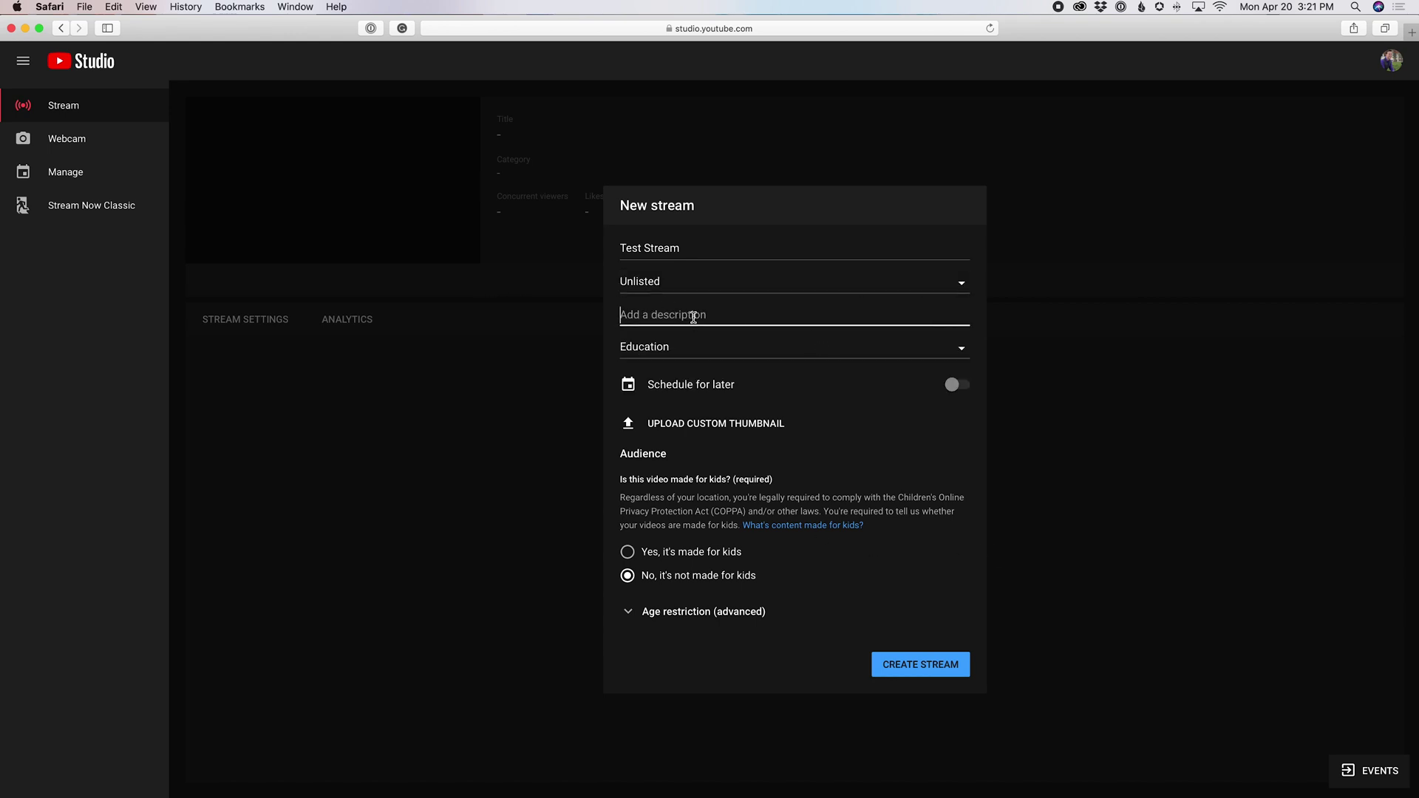
type("Great stream about to happen")
left_click(957, 386)
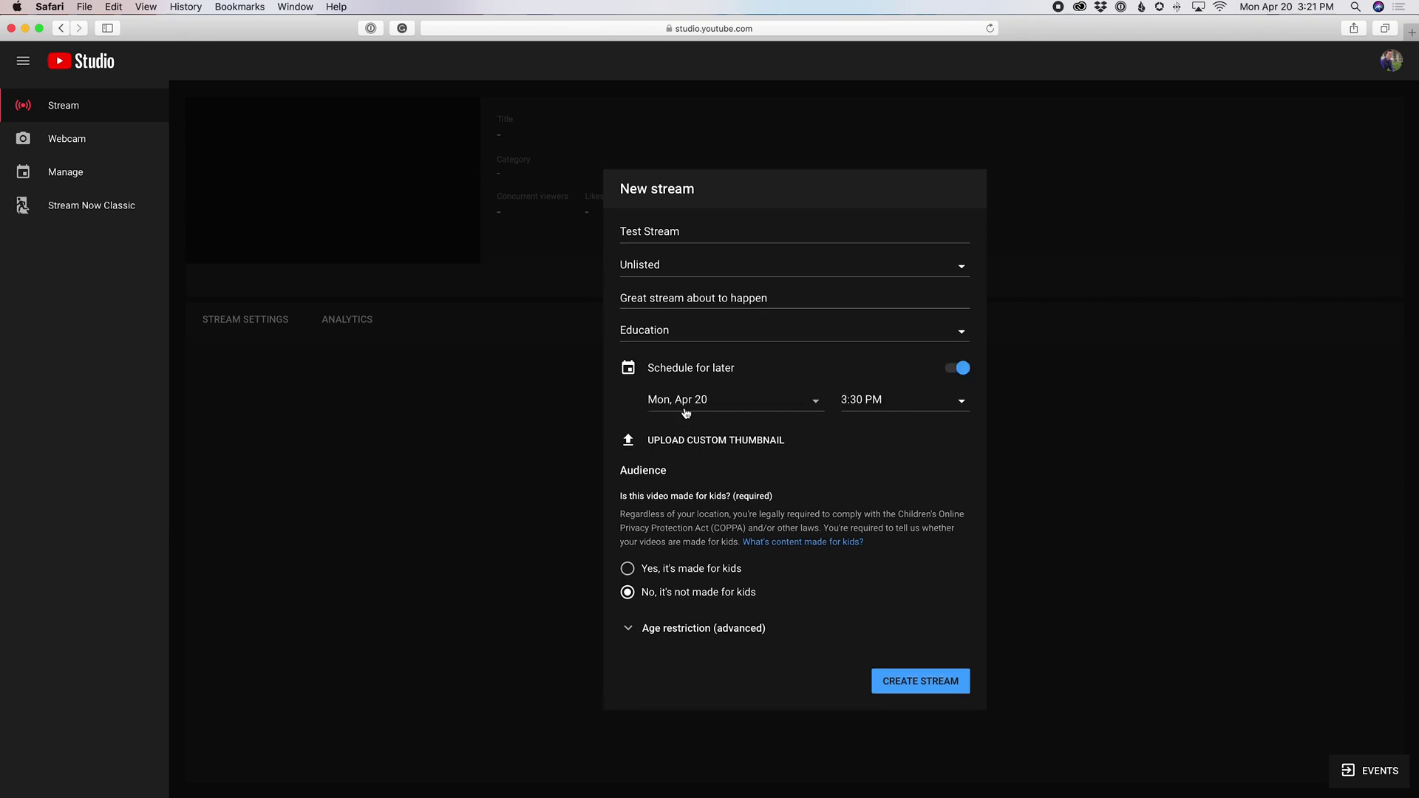
Schedule the stream to start Sat, Apr 25 at 1:00 PM.
left_click(686, 412)
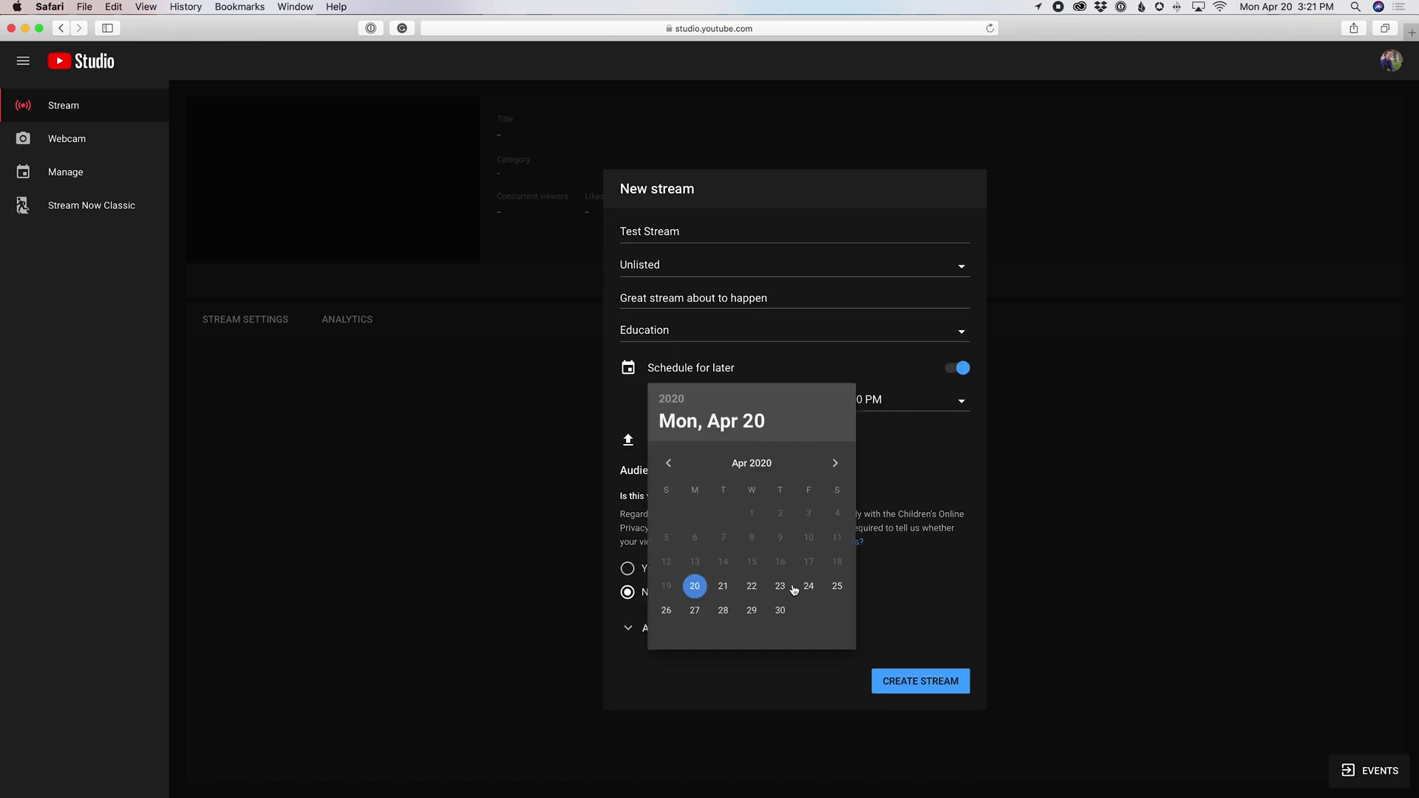
left_click(837, 590)
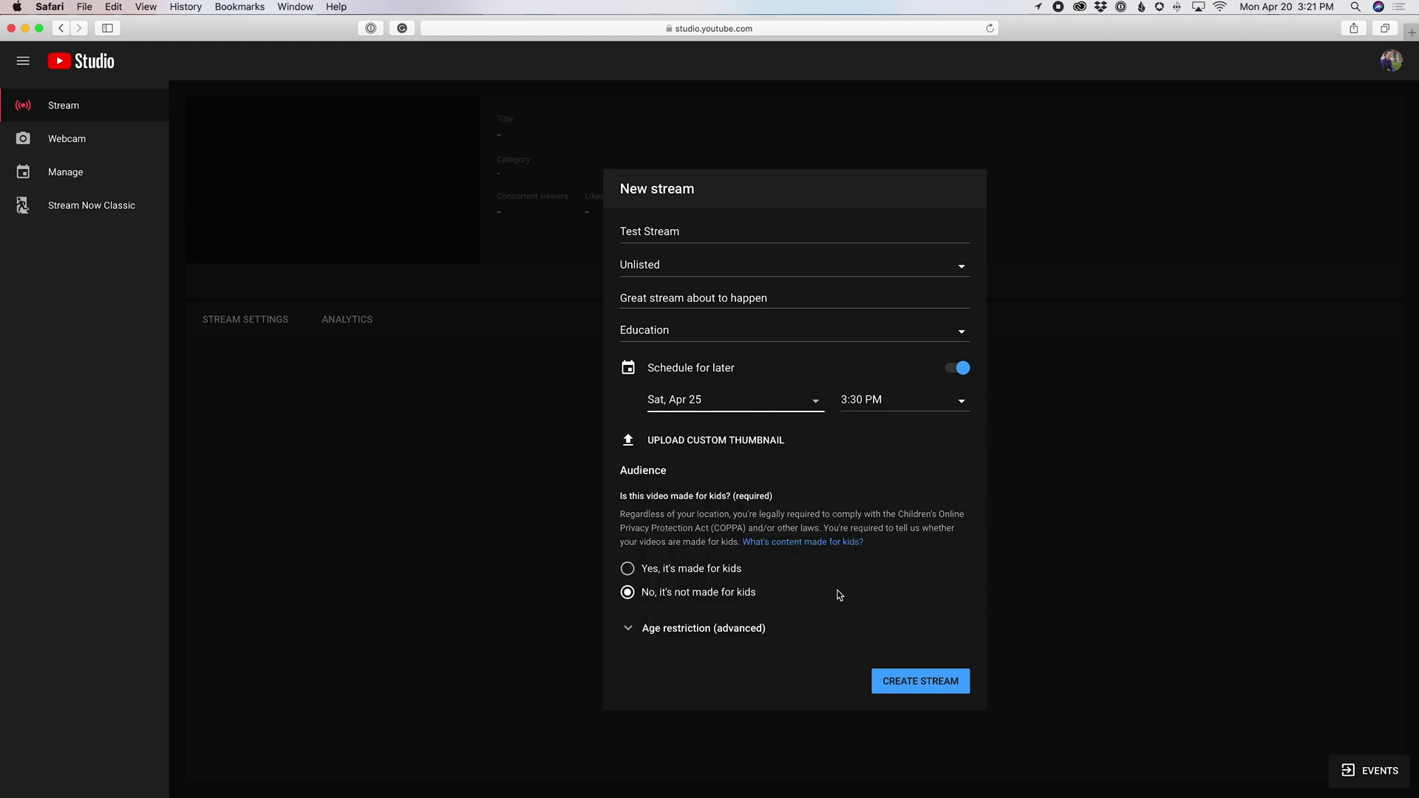
left_click(907, 400)
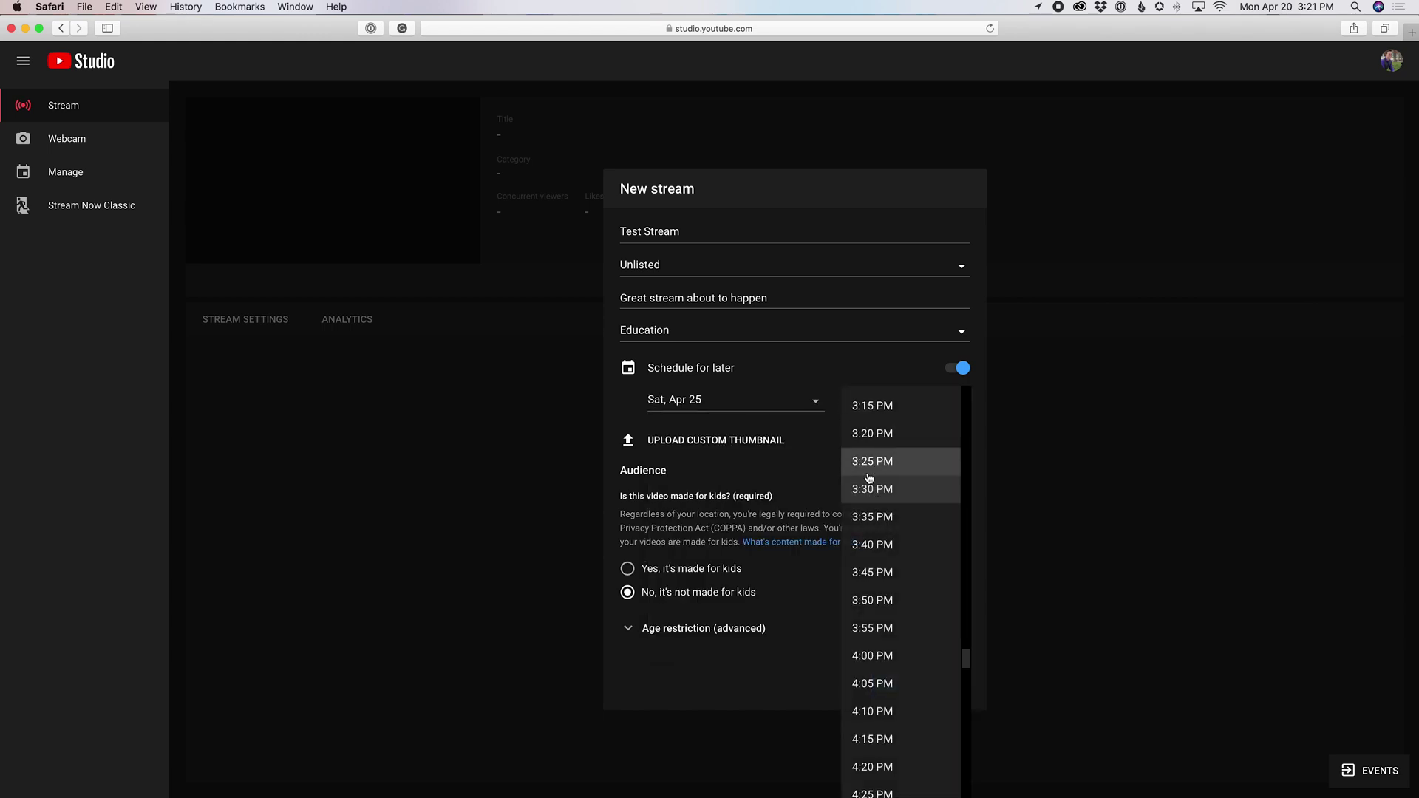
scroll(869, 479, "up", 3)
scroll(869, 479, "up", 6)
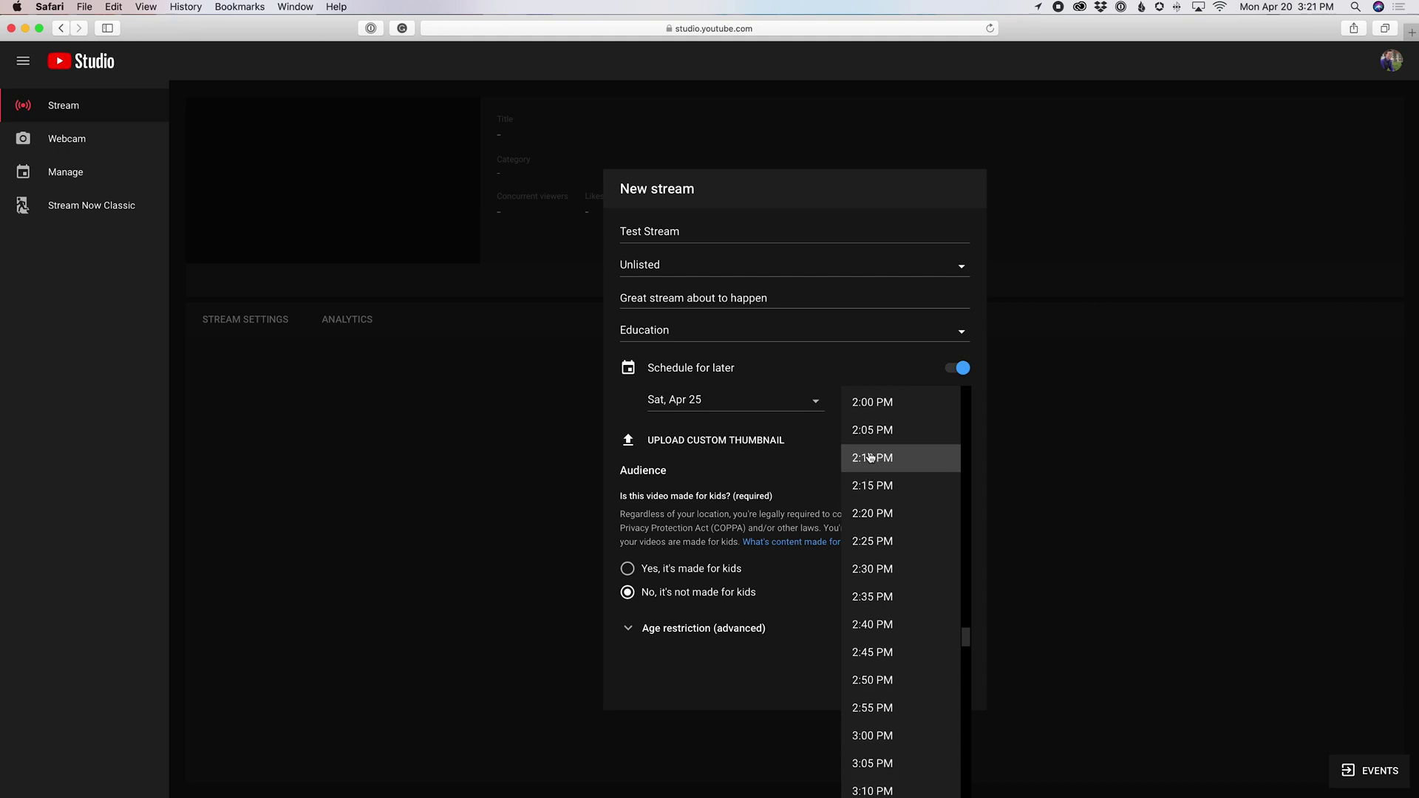
scroll(872, 445, "up", 6)
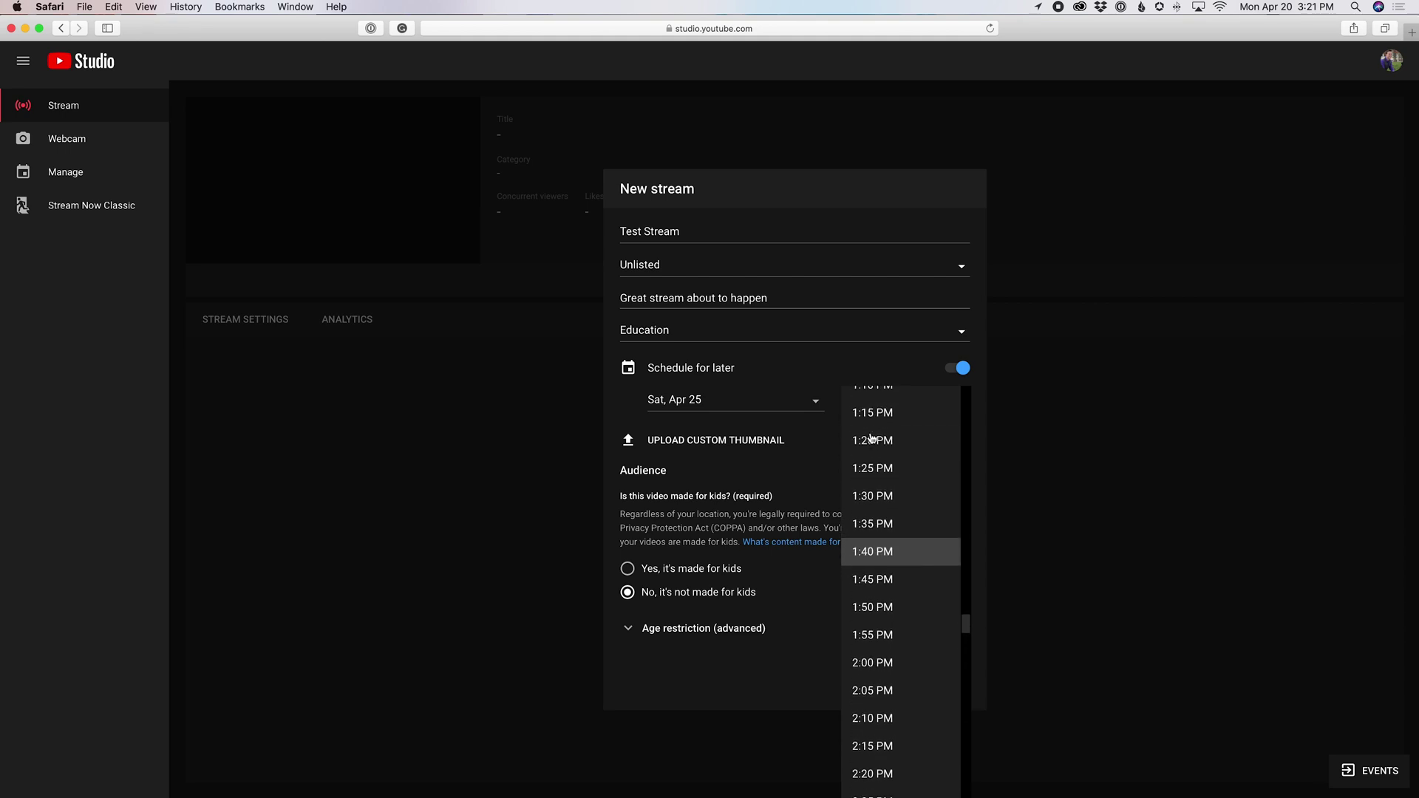
scroll(872, 439, "up", 1)
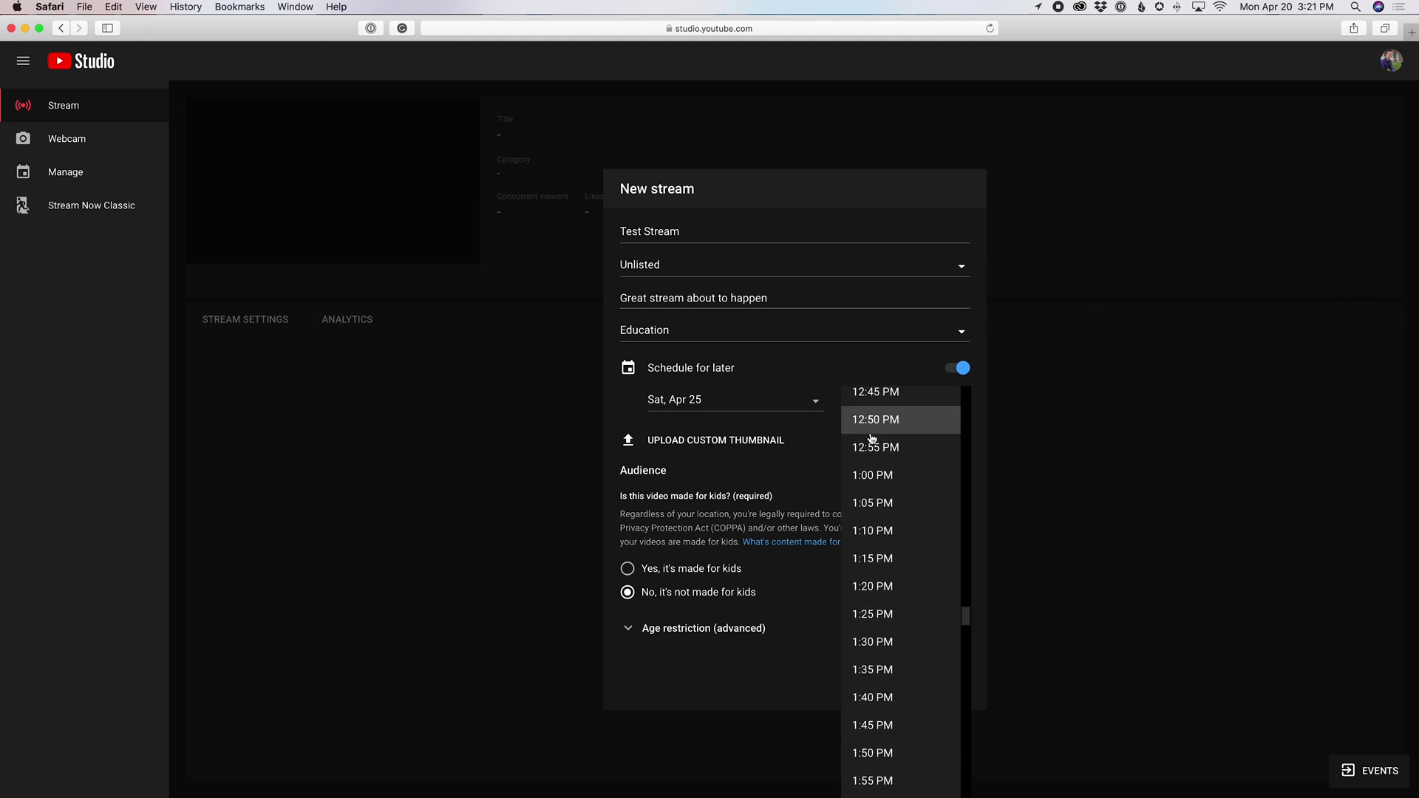
left_click(876, 484)
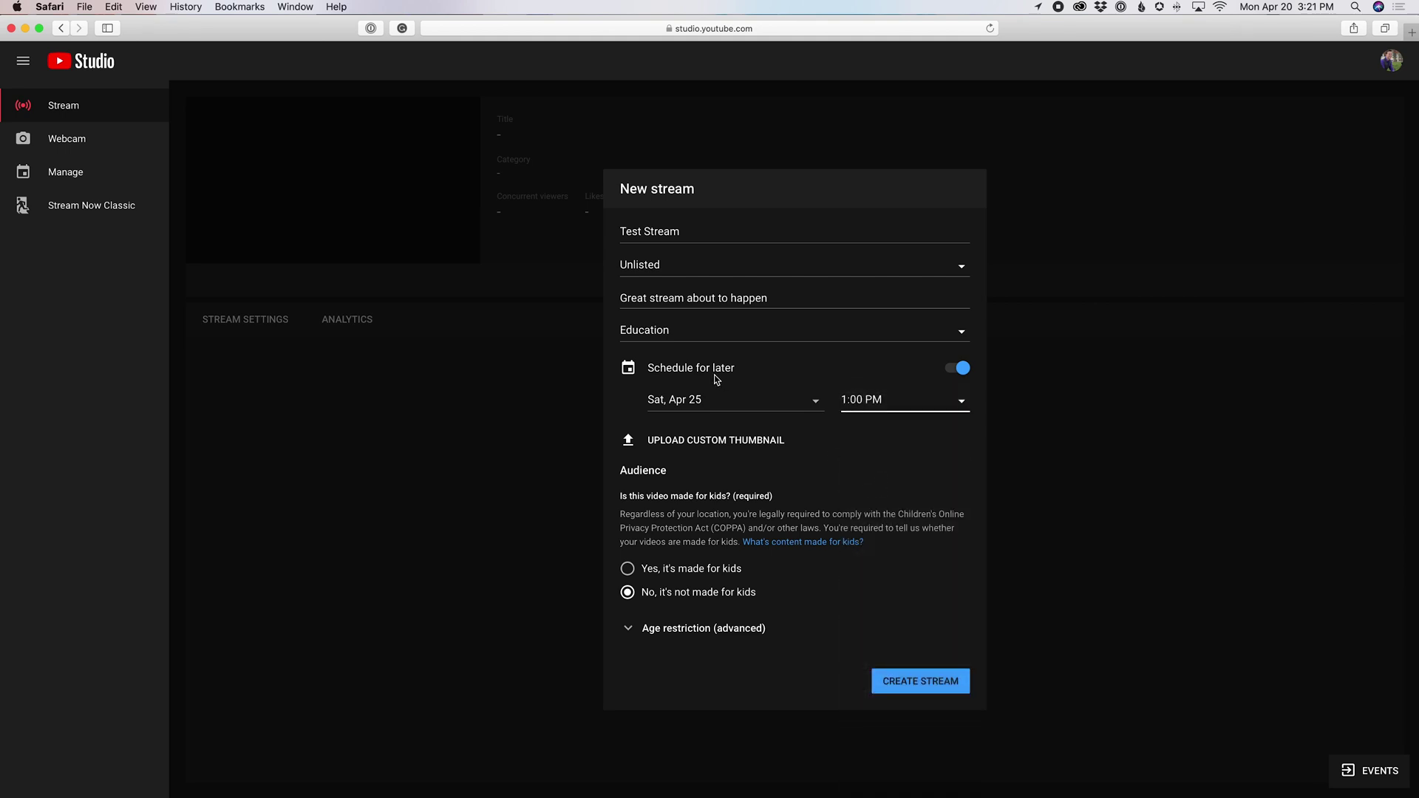
left_click(689, 443)
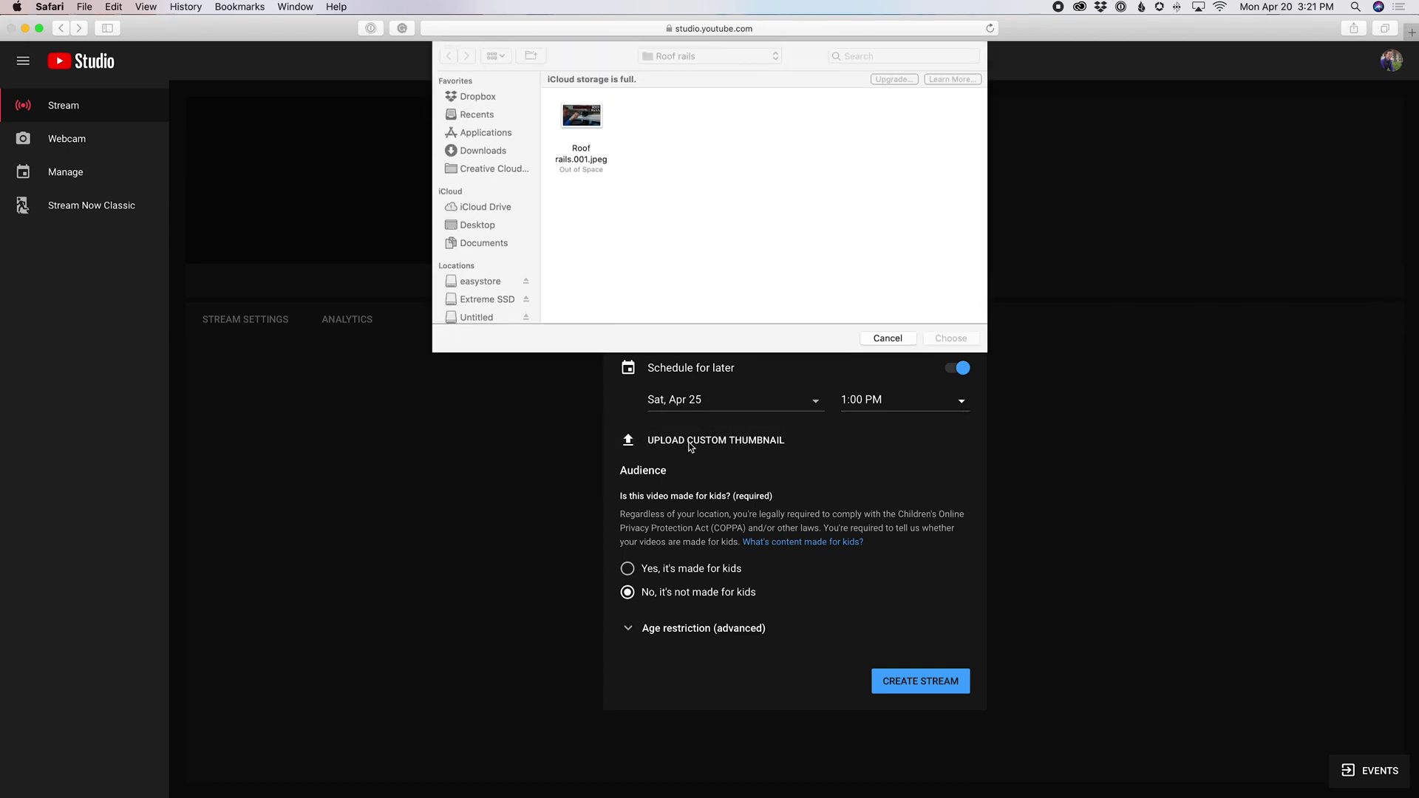
Use Roof rails.001.jpeg as the custom thumbnail and create the stream.
left_click(577, 131)
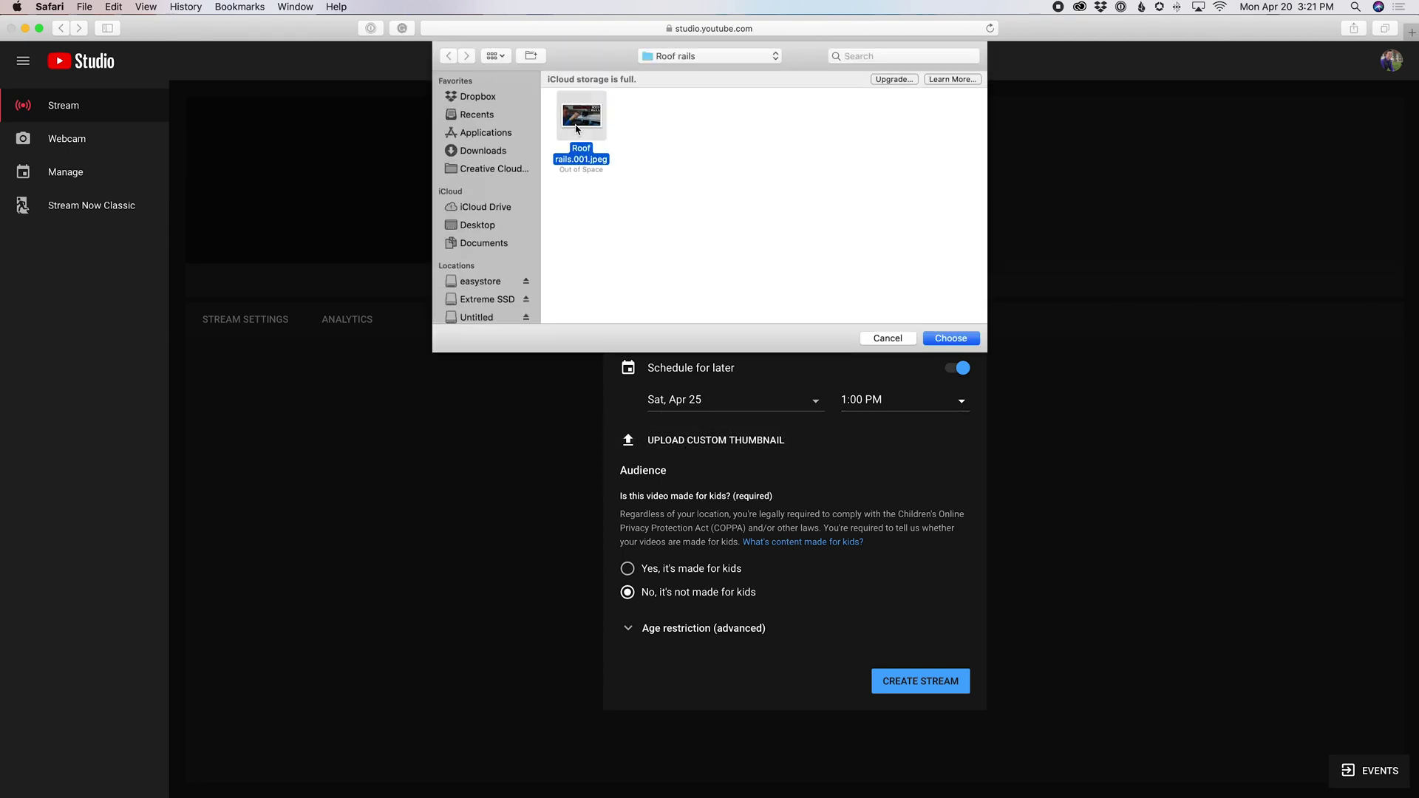
double_click(577, 131)
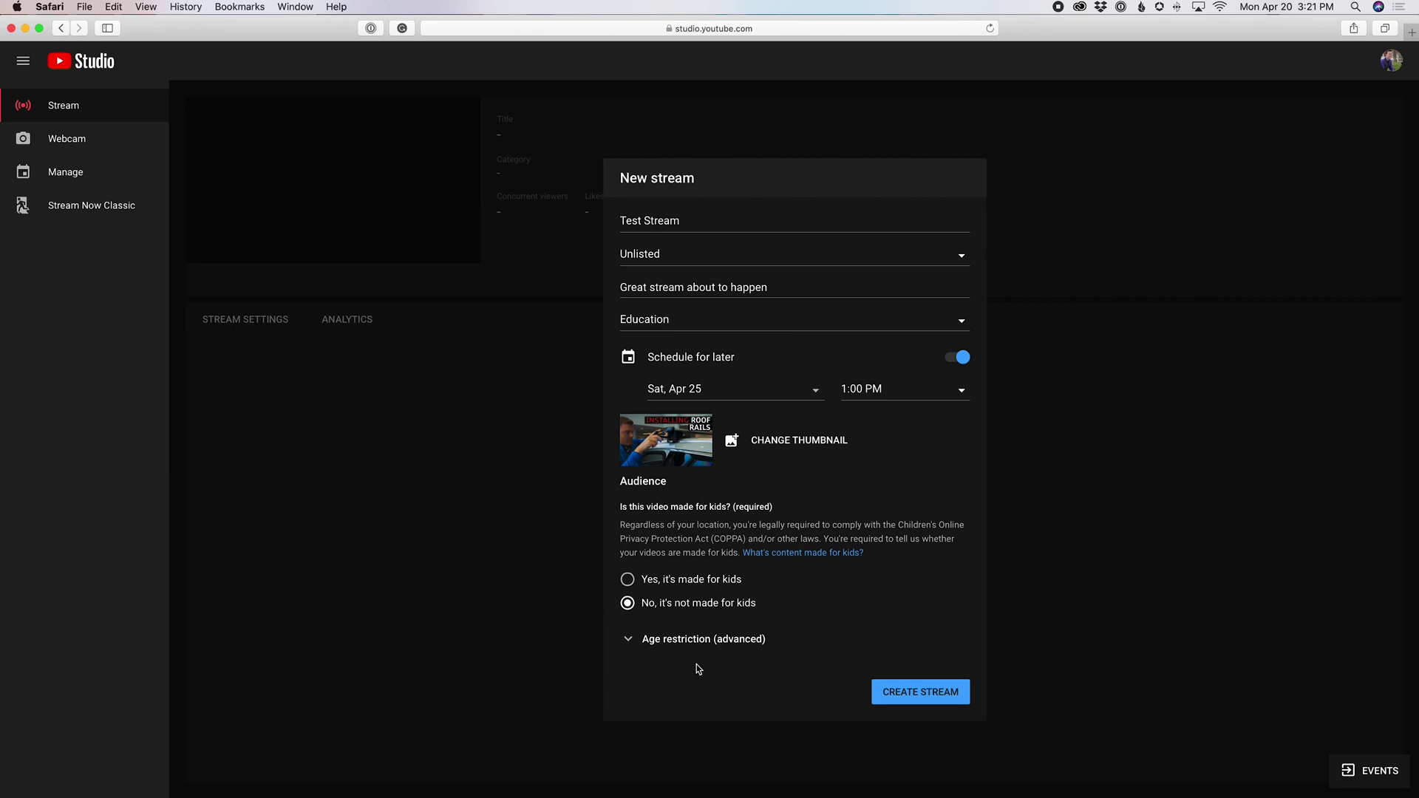
left_click(910, 695)
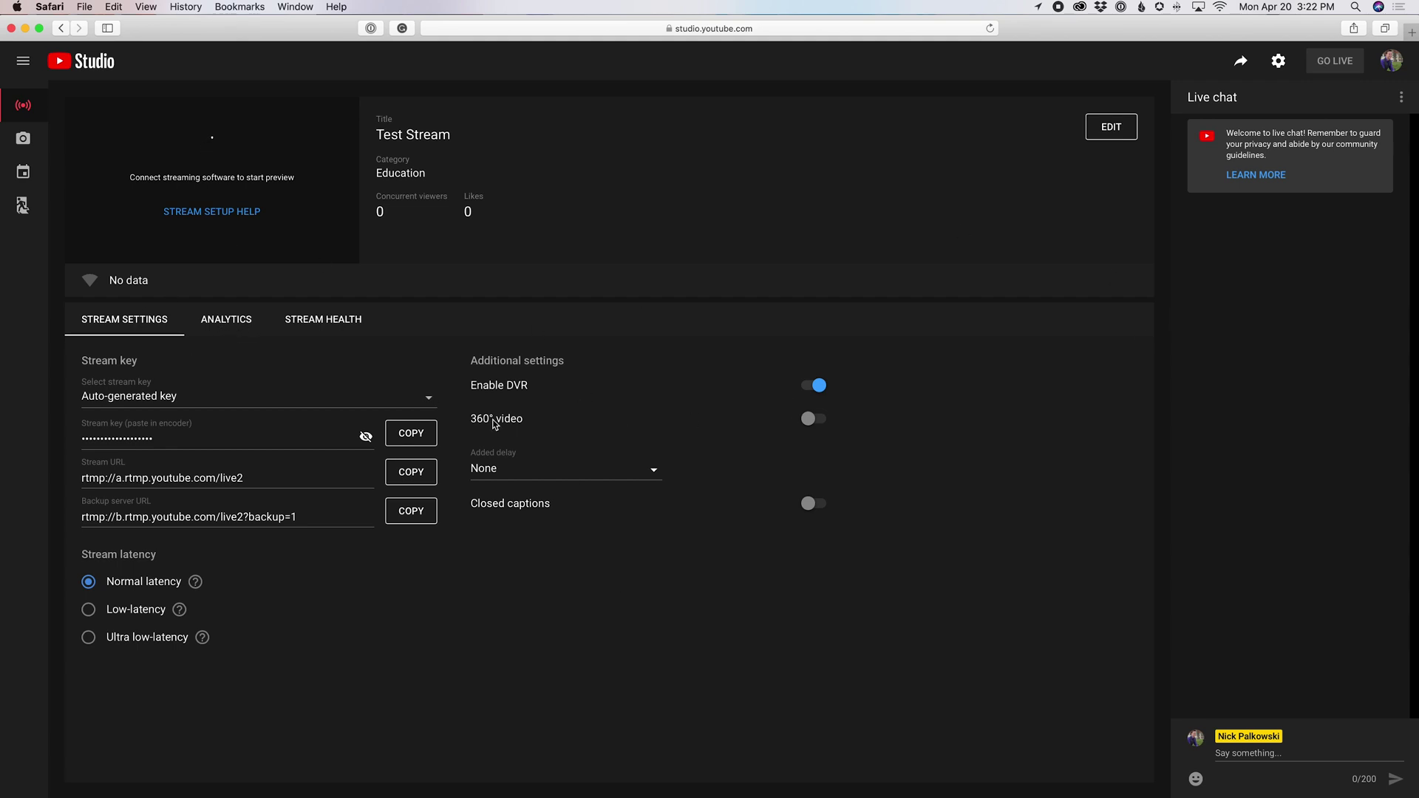
Check Test Stream's analytics and stream health, which reports No data.
left_click(214, 326)
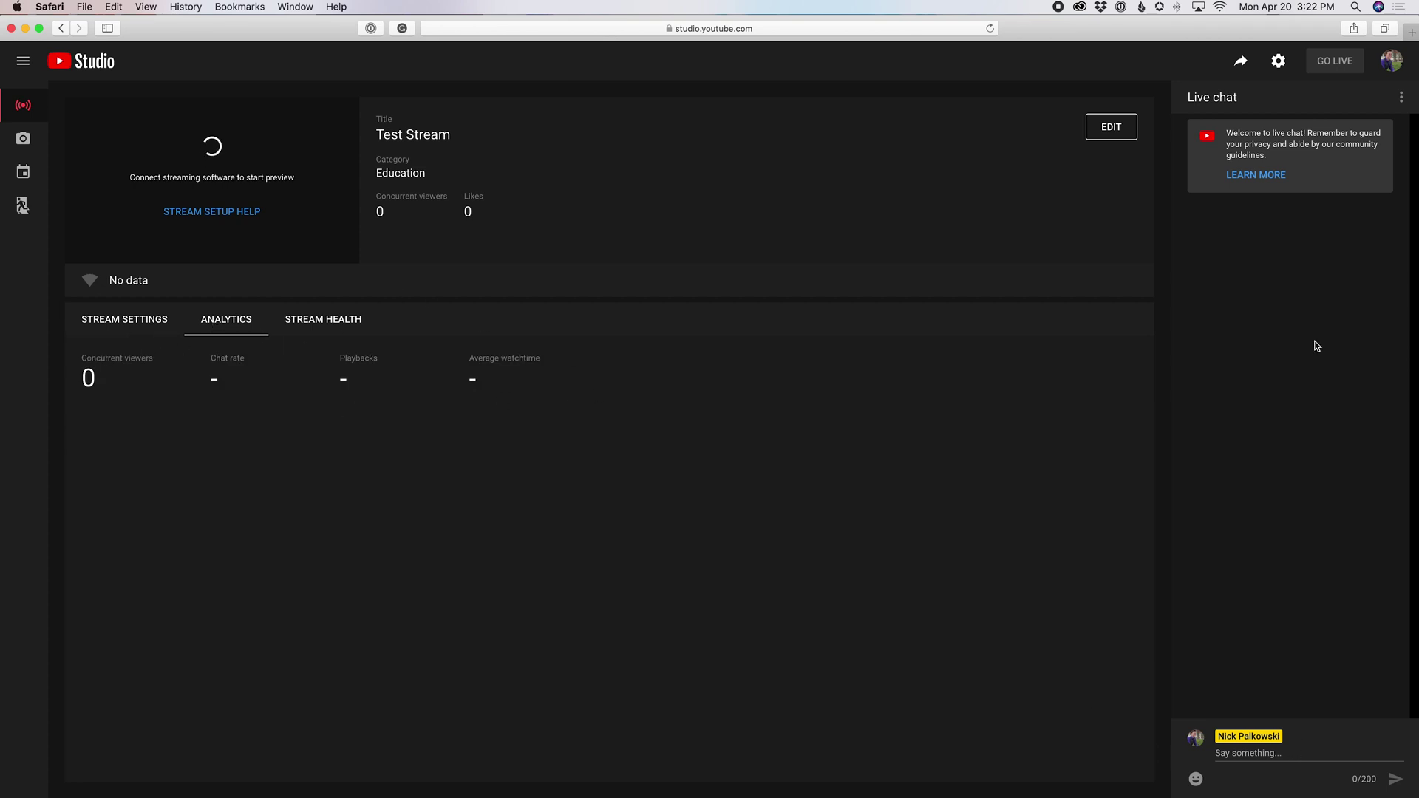
left_click(318, 323)
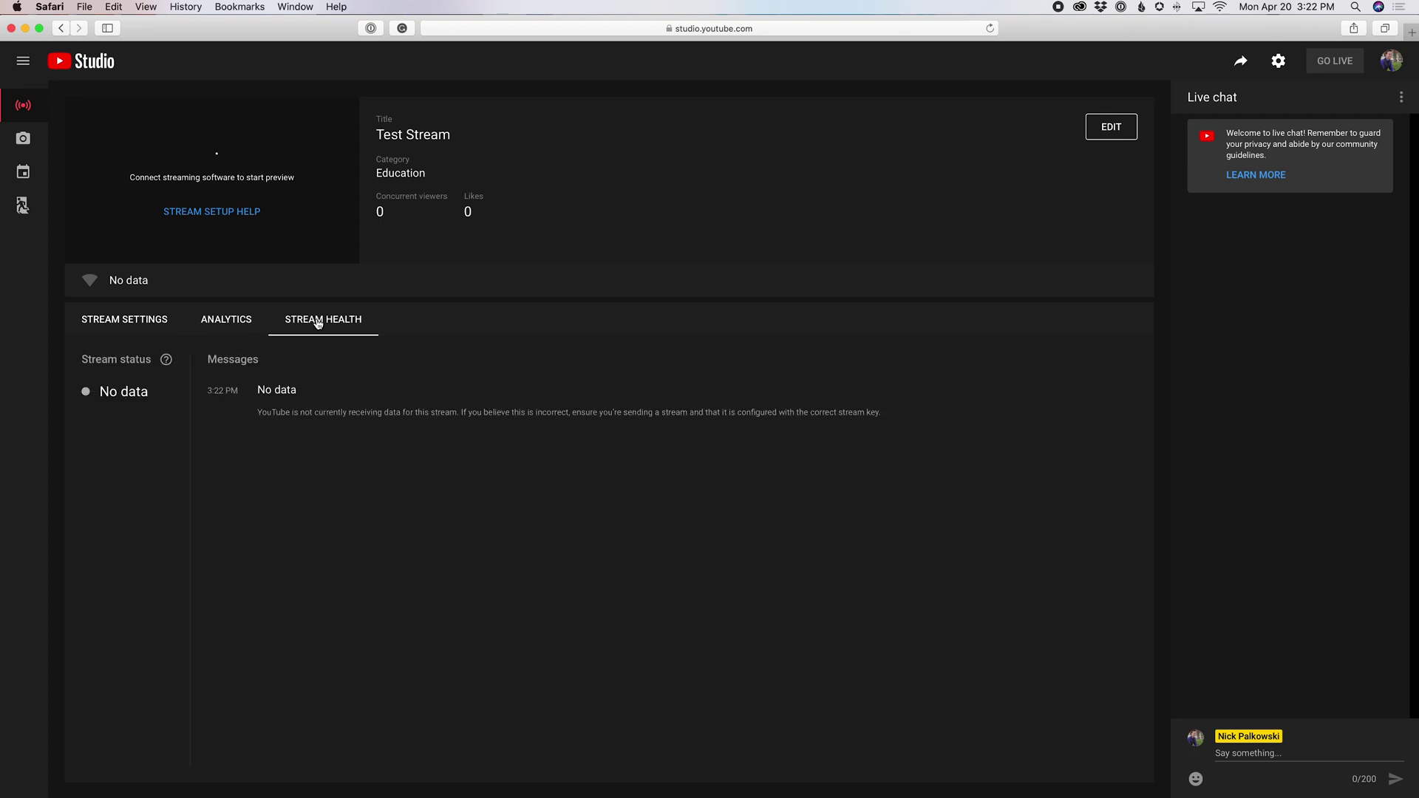
left_click(126, 328)
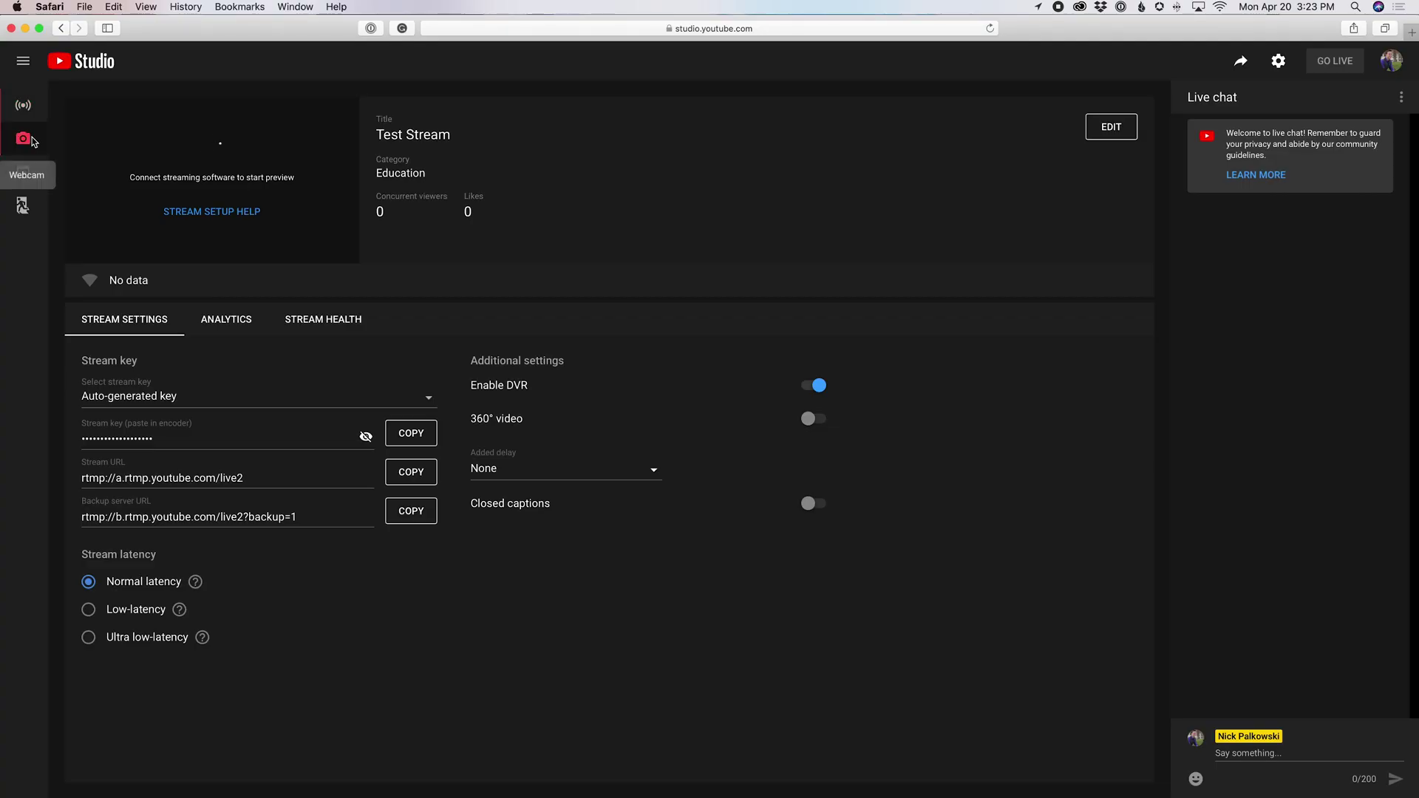
Open the Webcam streaming page from the sidebar.
left_click(29, 140)
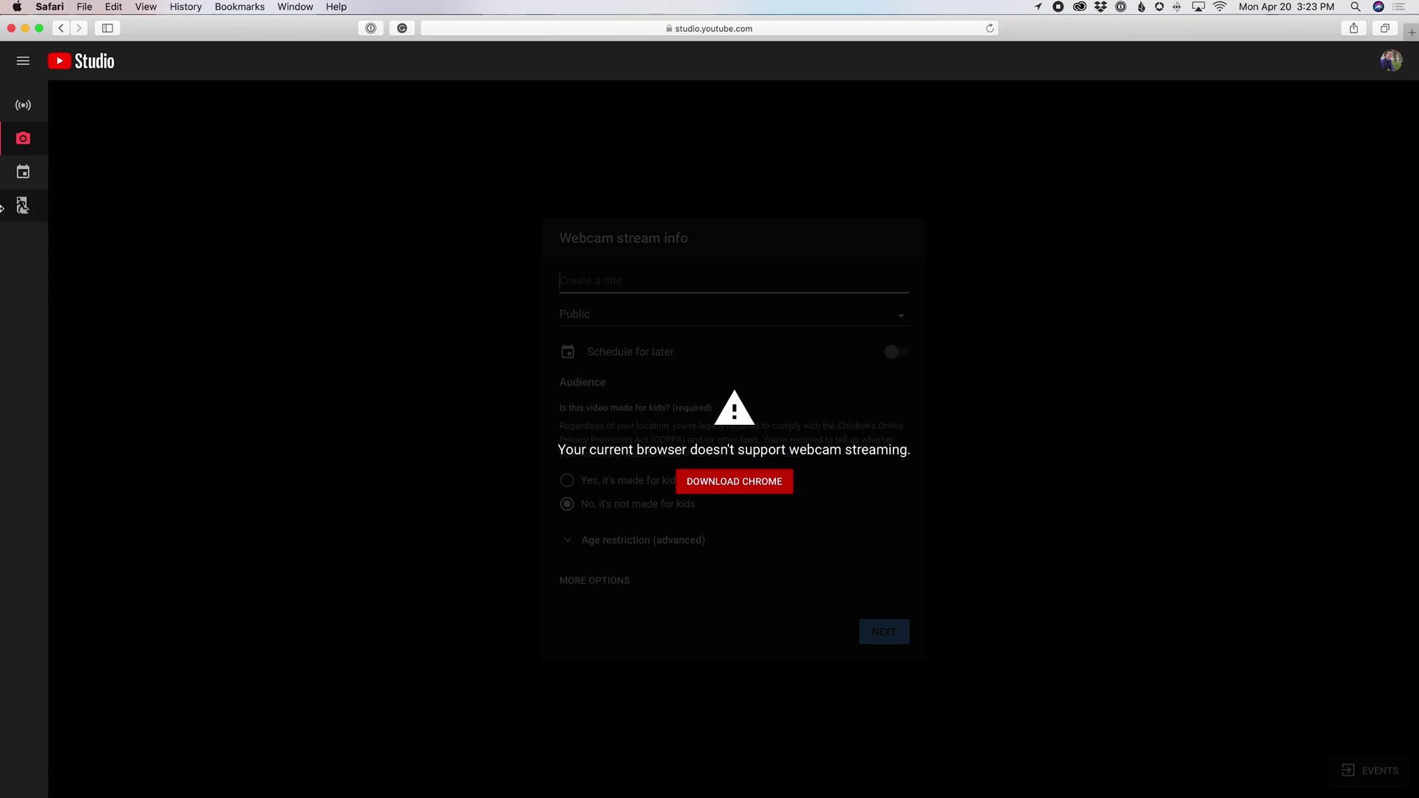
Open the Manage list showing Test Stream upcoming on Apr 25, 2020, Unlisted.
left_click(30, 175)
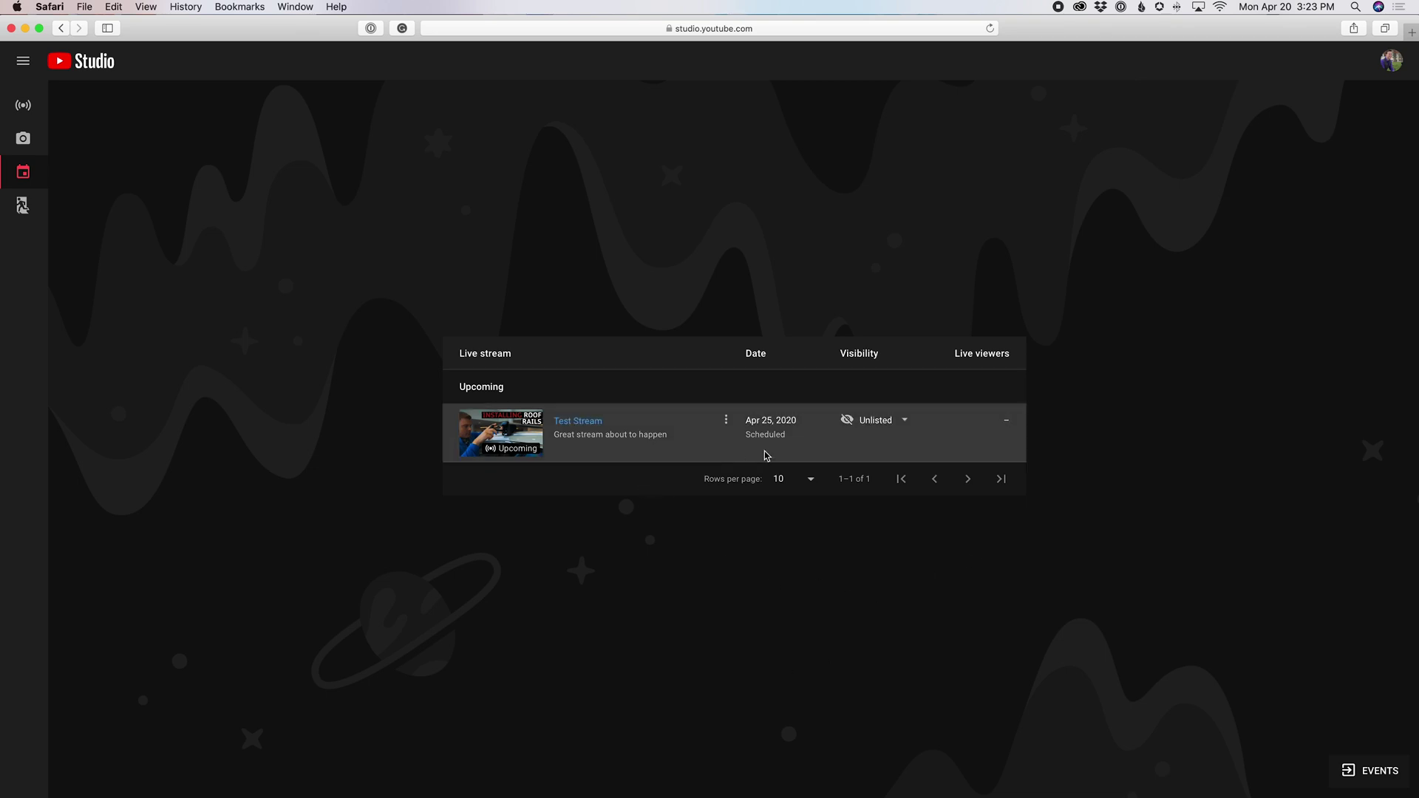
Copy Test Stream's shareable link and paste it into a new browser tab.
mouse_move(881, 424)
left_click(727, 422)
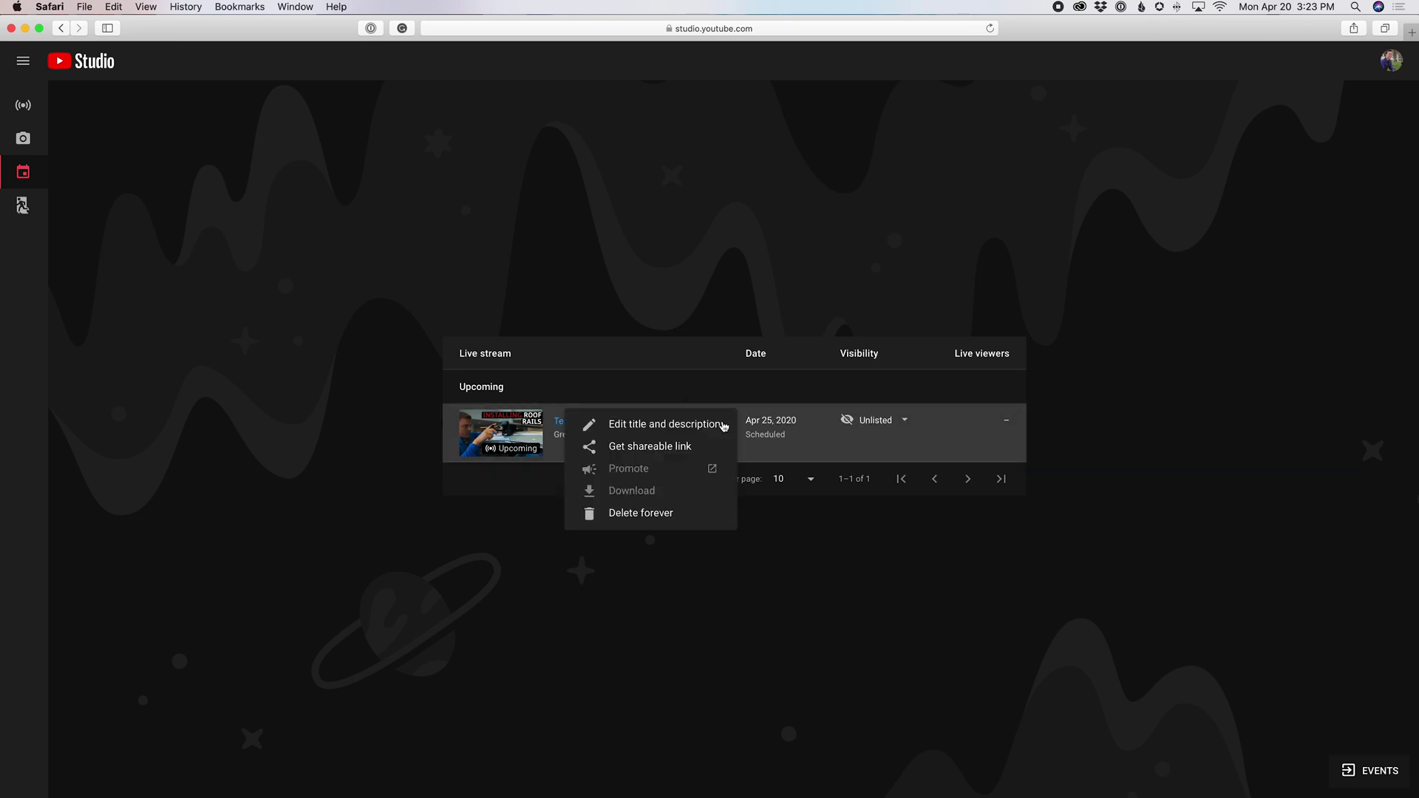
left_click(672, 453)
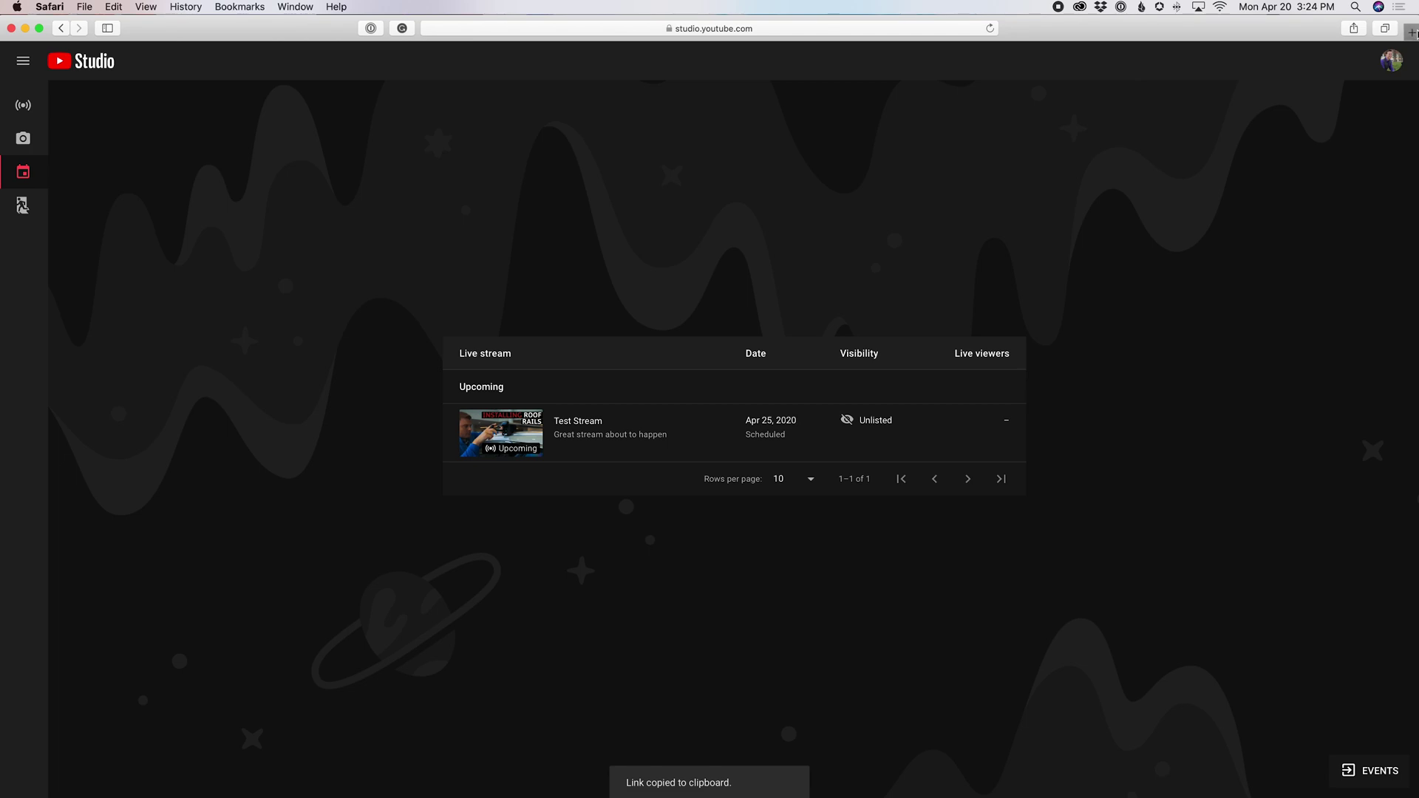
left_click(1412, 33)
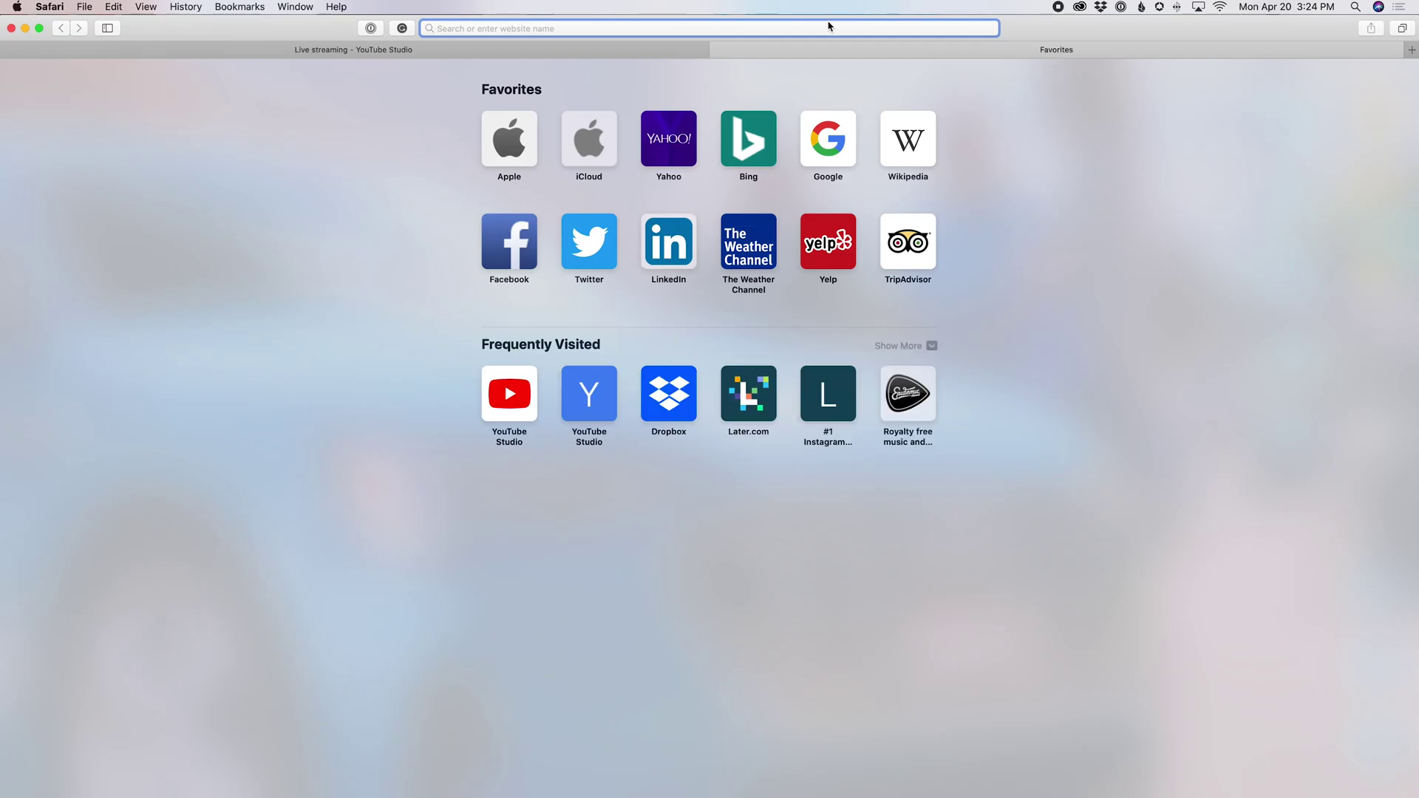
key("super+v")
Load the Test Stream watch page, set a reminder, and bring up its Share options.
key("Return")
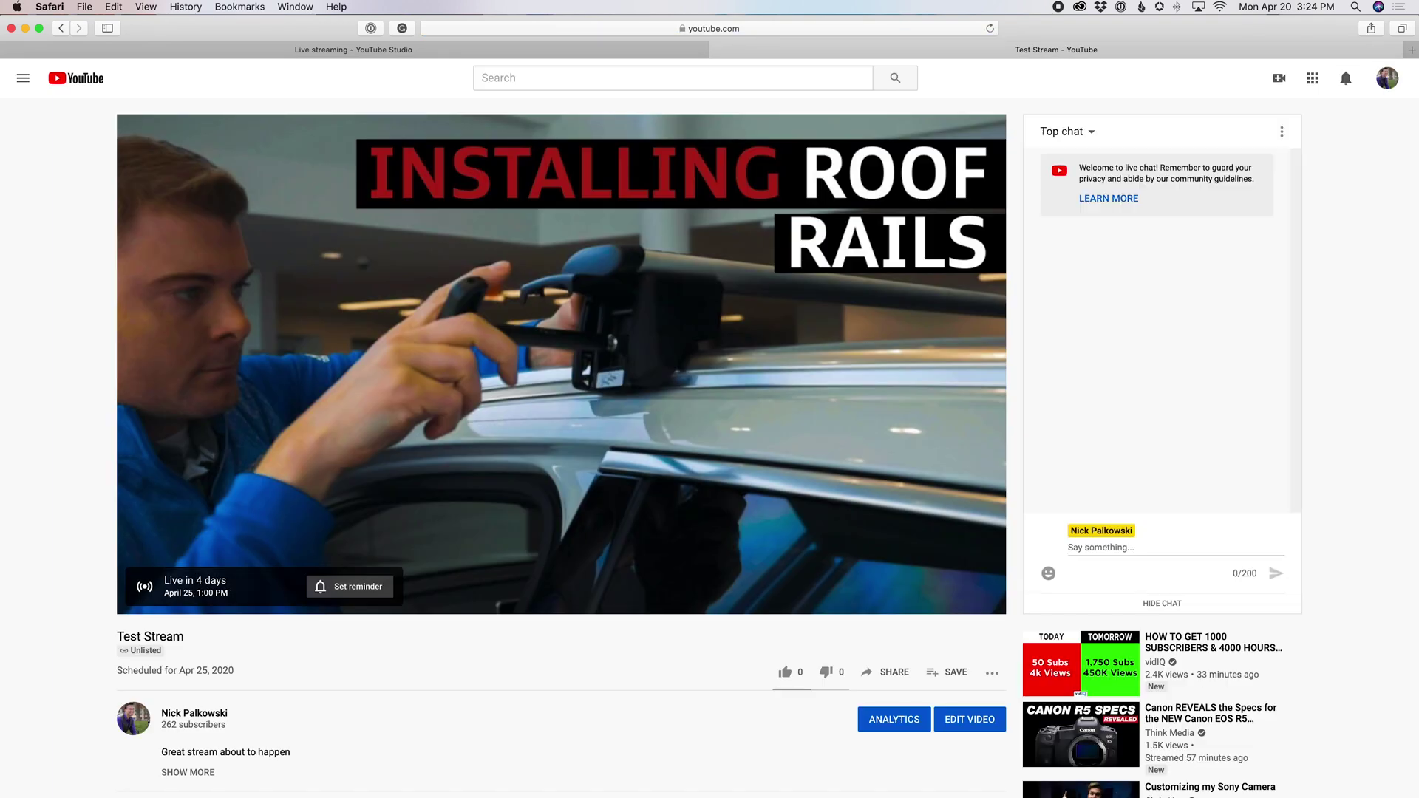
scroll(549, 496, "down", 1)
scroll(628, 421, "up", 1)
left_click(346, 592)
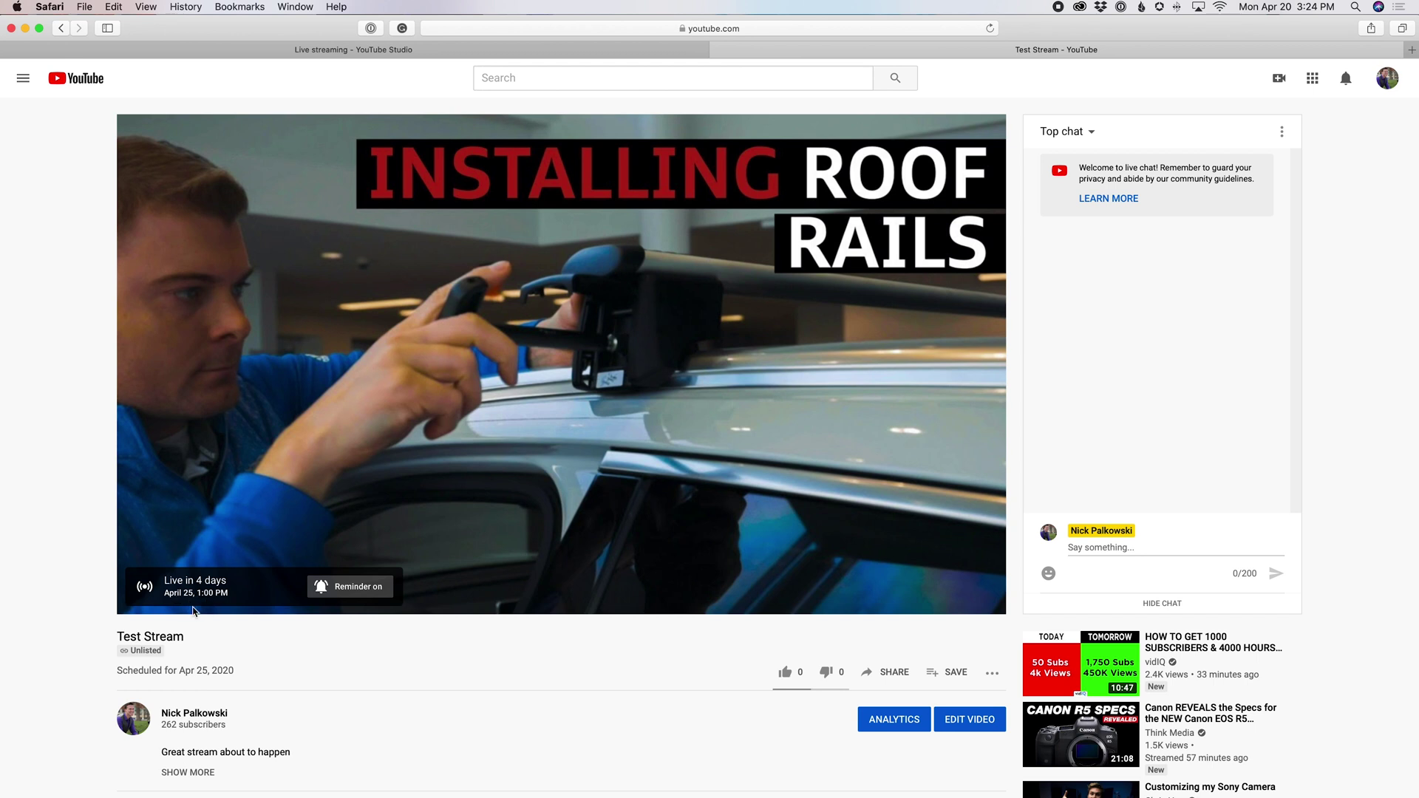
scroll(542, 782, "down", 4)
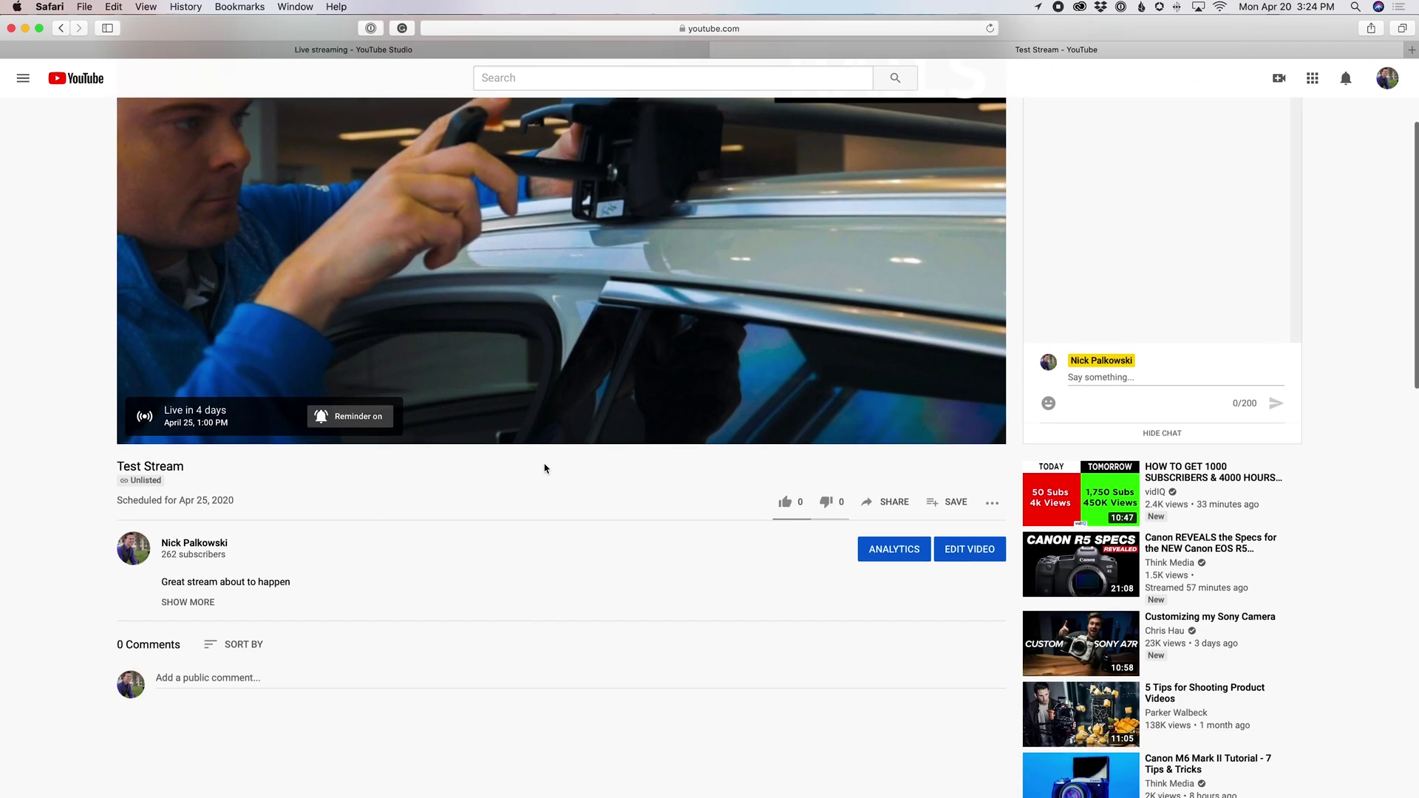
scroll(567, 583, "up", 4)
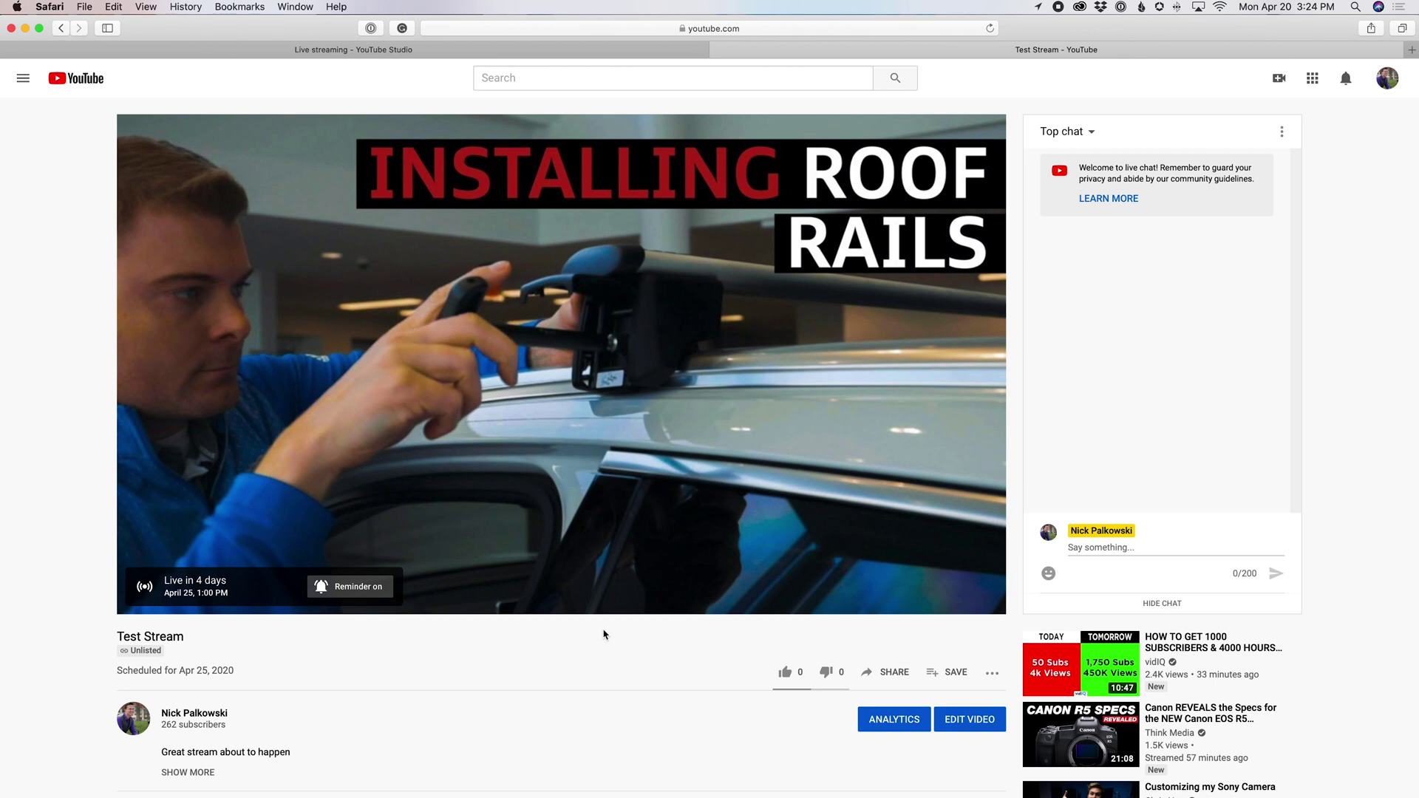
left_click(884, 673)
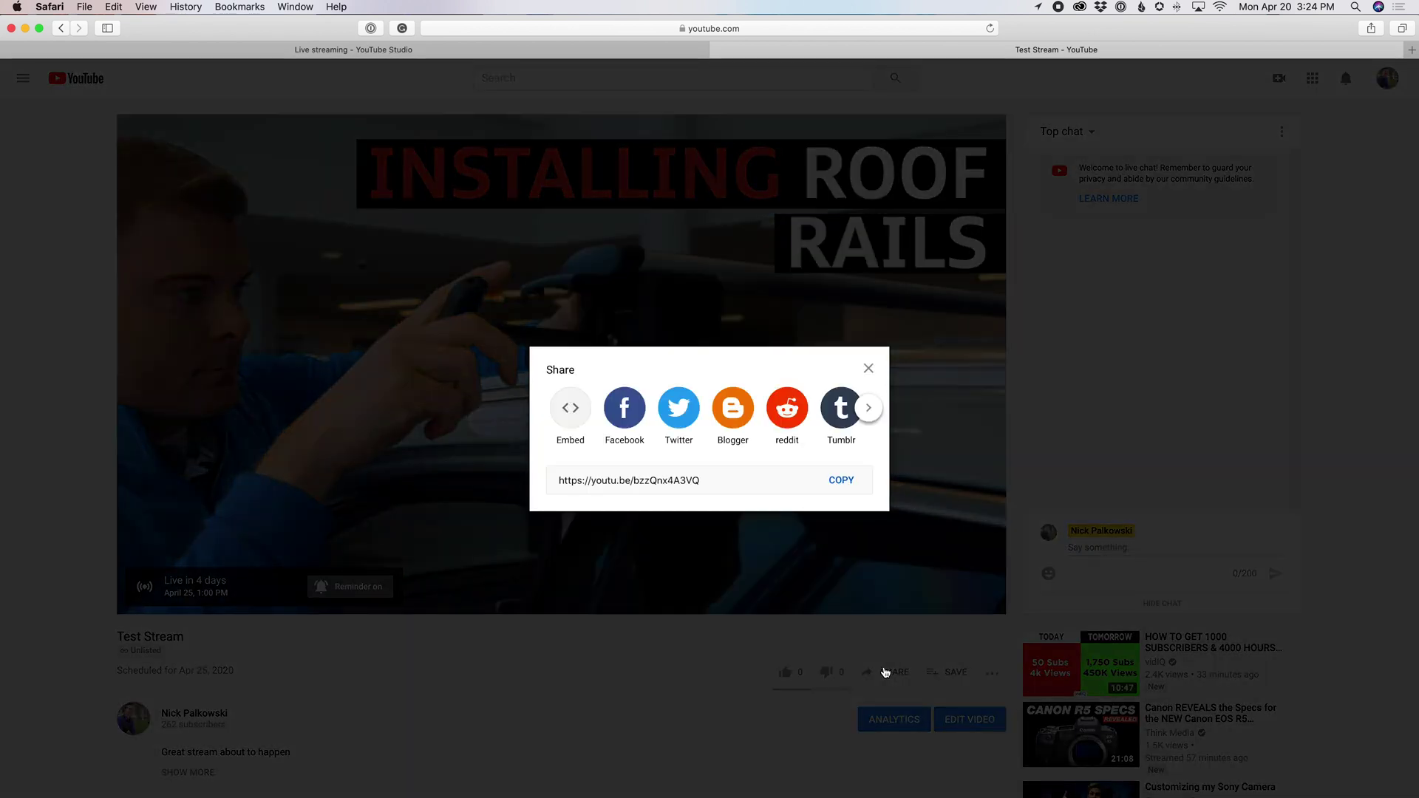
left_click(570, 410)
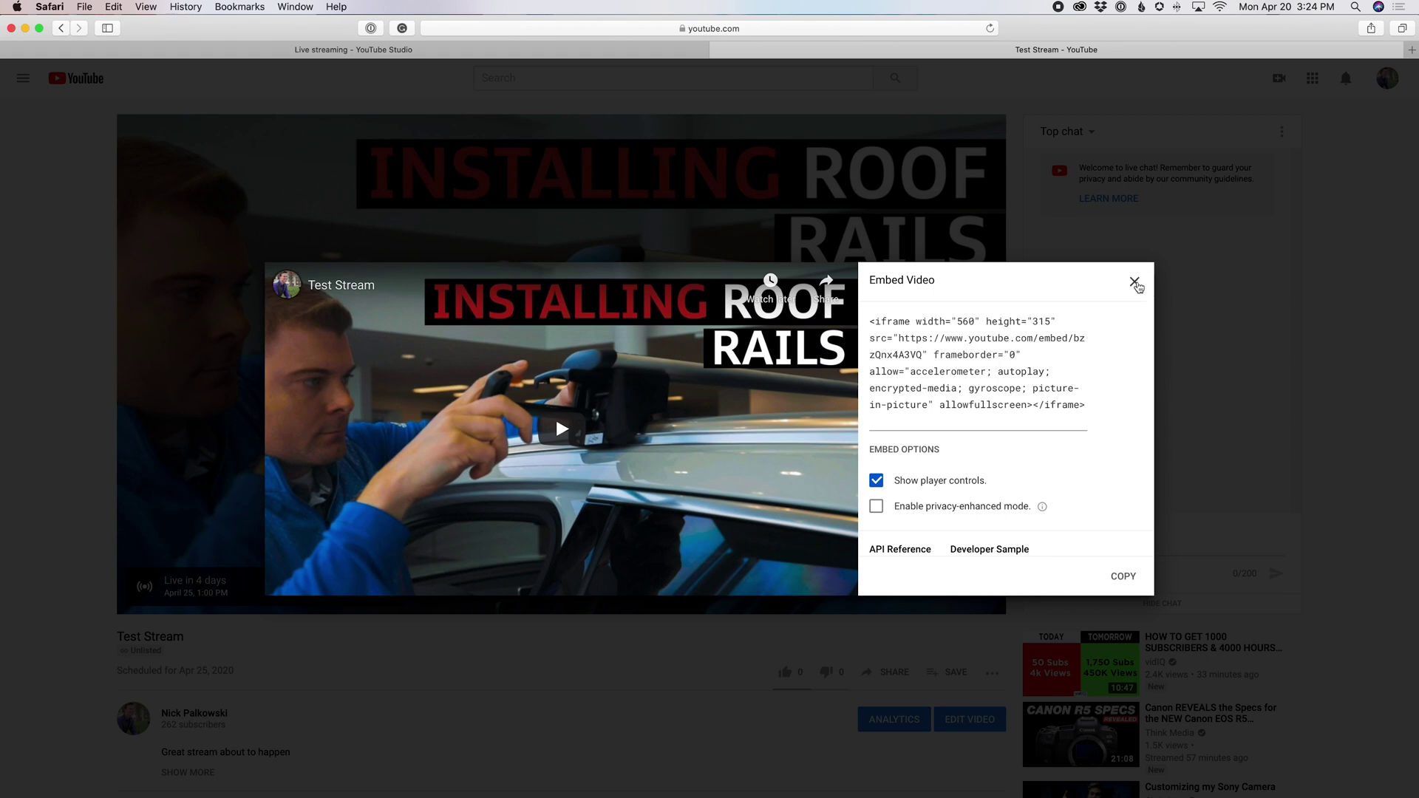
left_click(1136, 284)
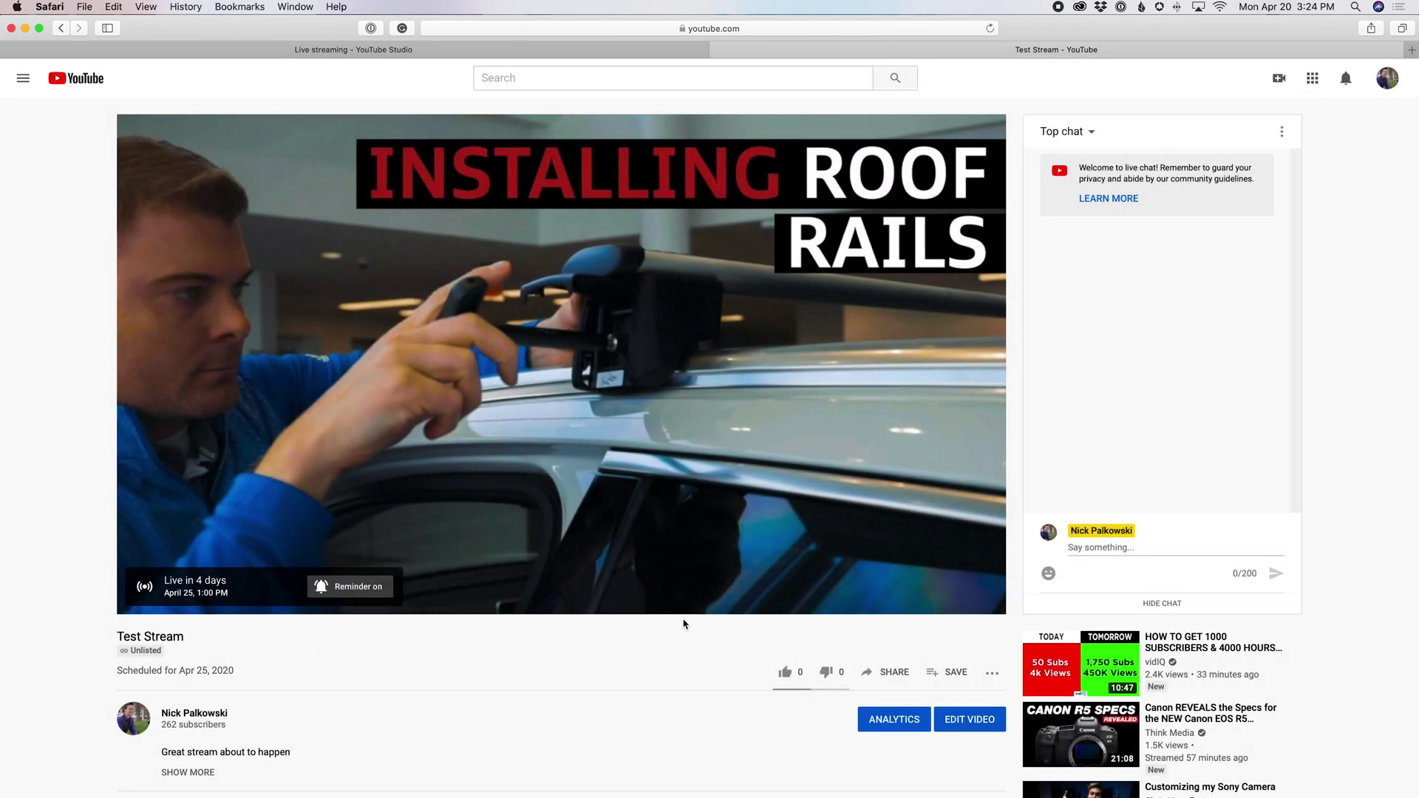